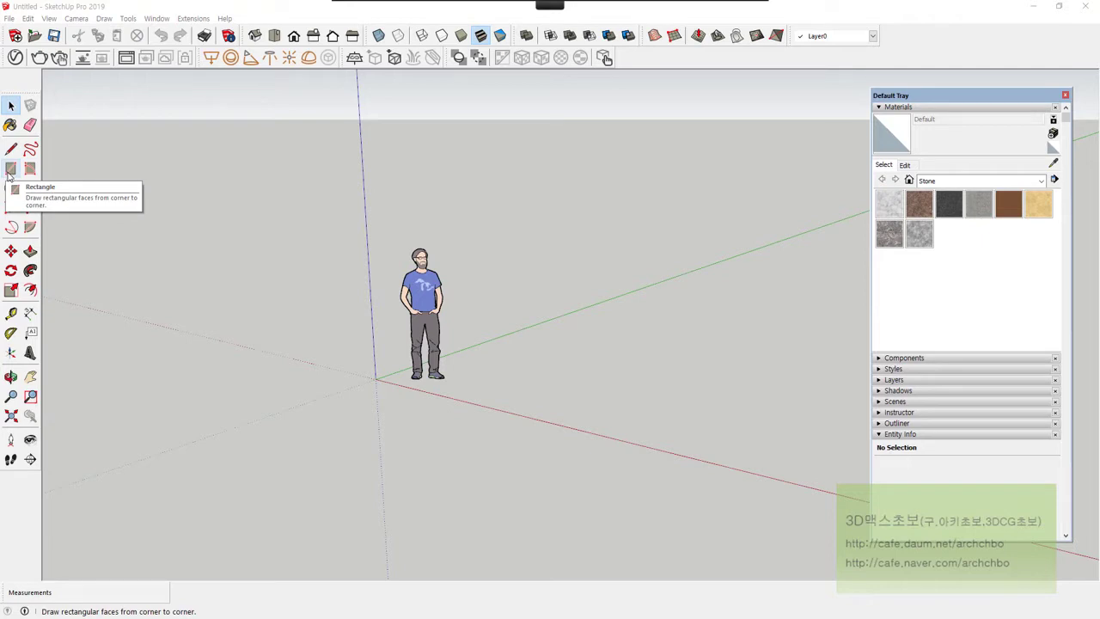
- Glance through the Draw menu without choosing anything, then delete the default Scale Figure
{"action": "left_click", "coordinate": [103, 18]}
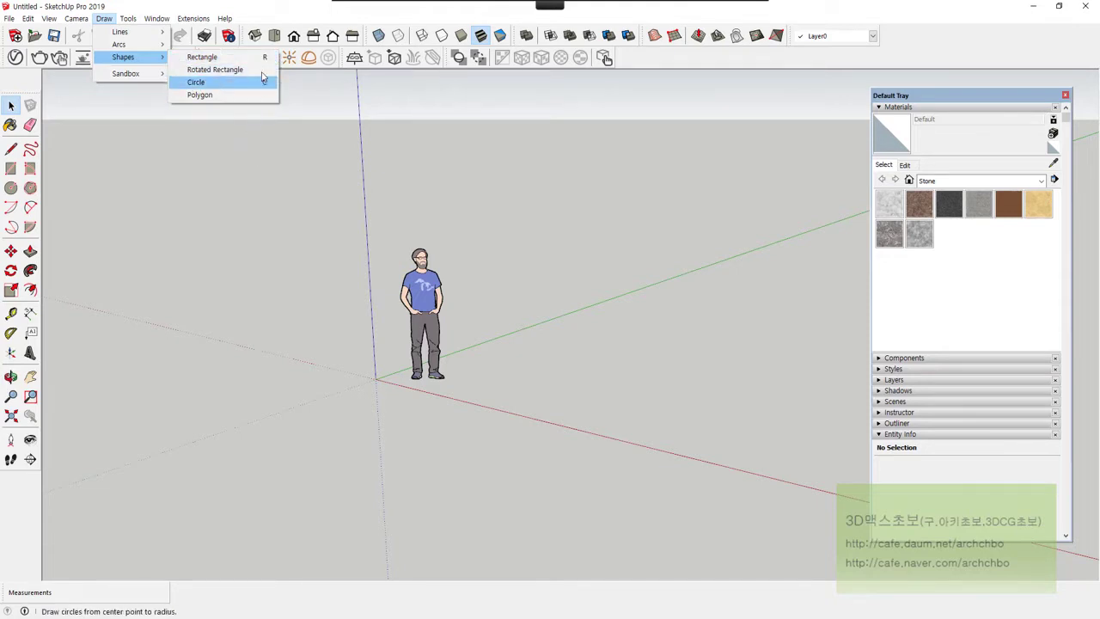
{"action": "mouse_move", "coordinate": [120, 32]}
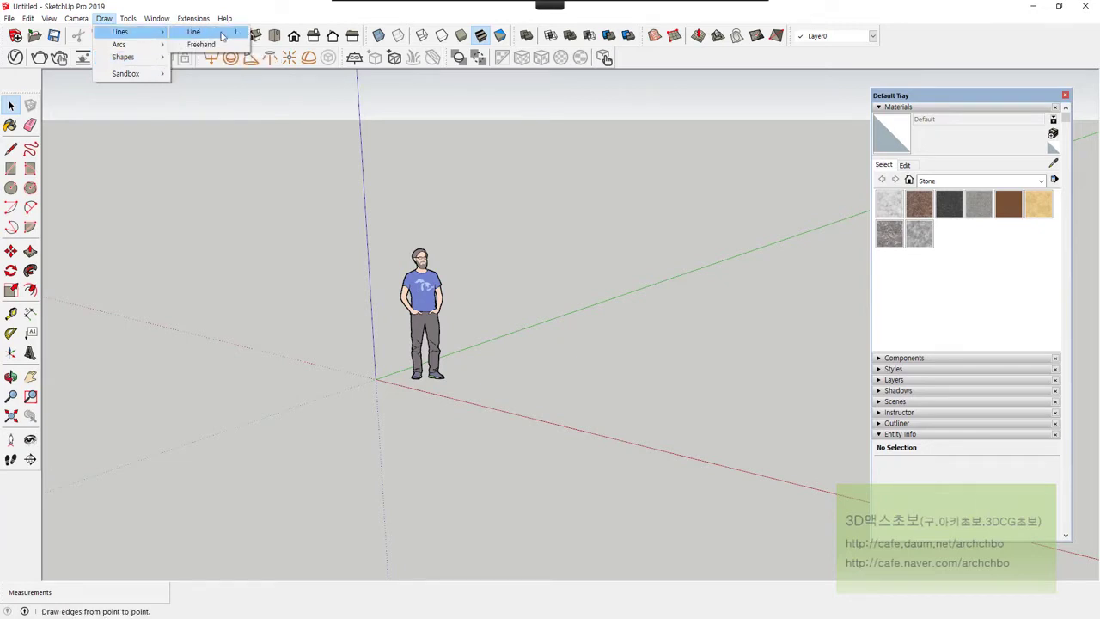
{"action": "left_click", "coordinate": [133, 182]}
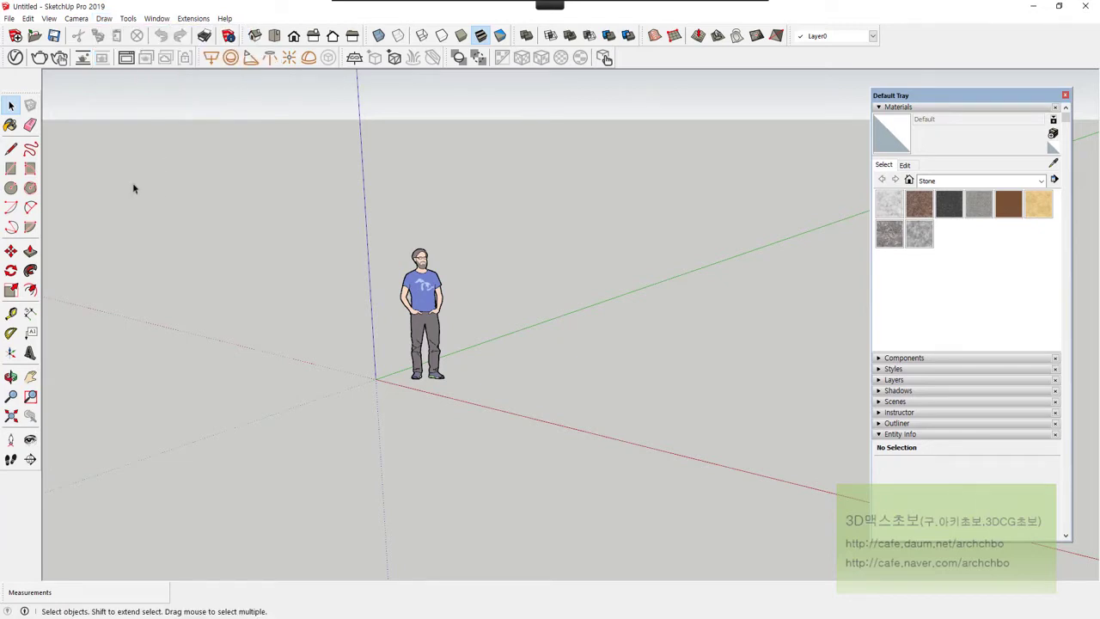
{"action": "left_click", "coordinate": [421, 302]}
{"action": "key", "text": "Delete"}
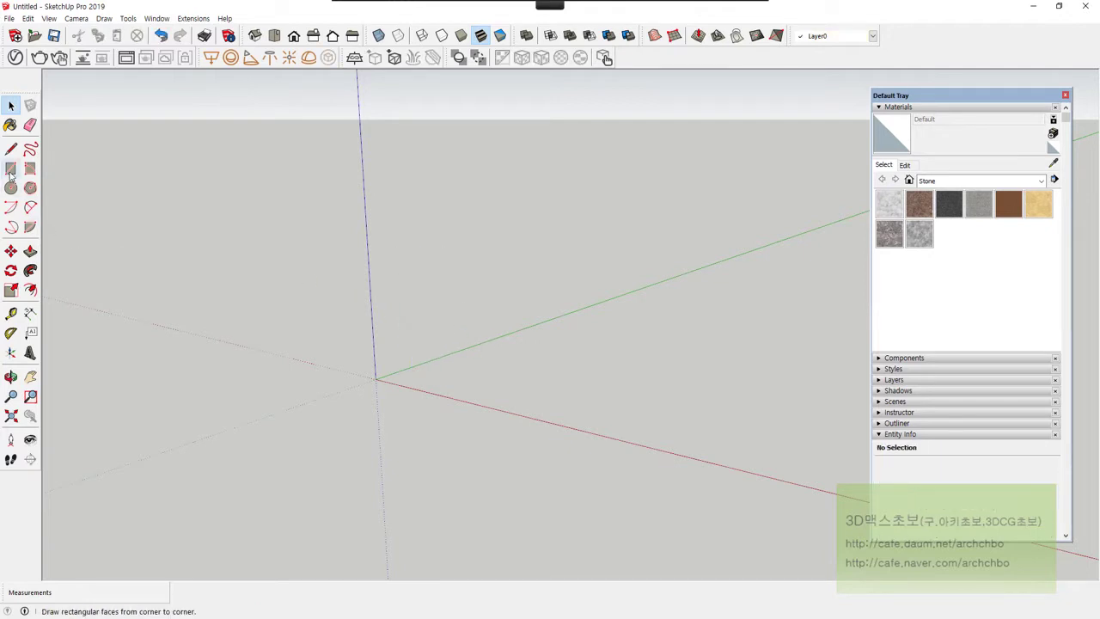
- Pick the Rectangle tool and sketch a hatched rectangle outline with the screen-annotation Pen
{"action": "left_click", "coordinate": [10, 170]}
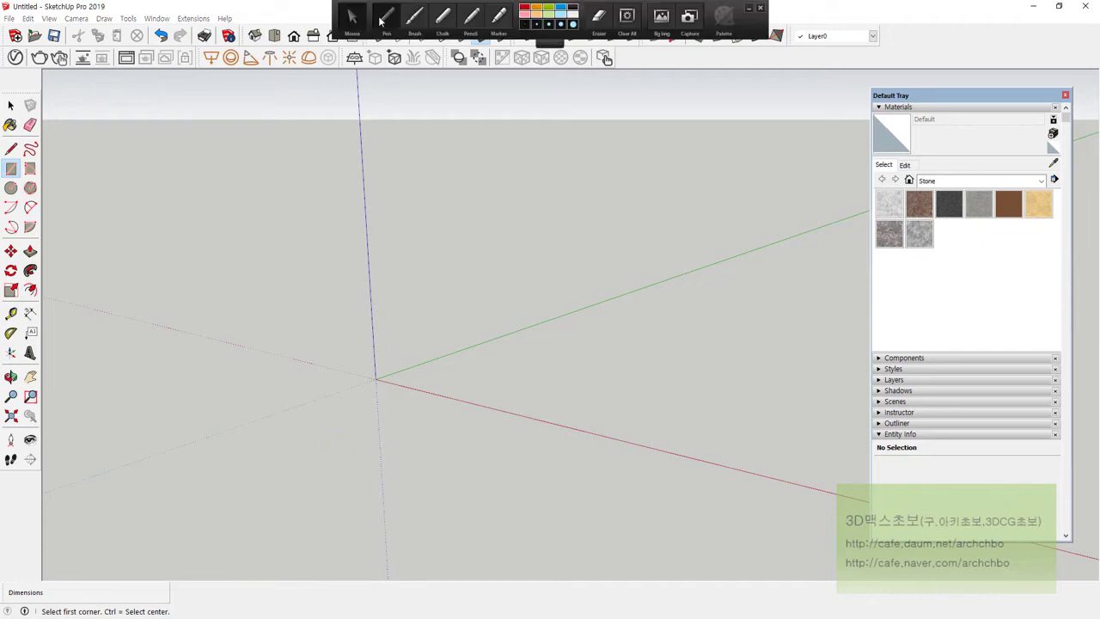
{"action": "left_click", "coordinate": [381, 19]}
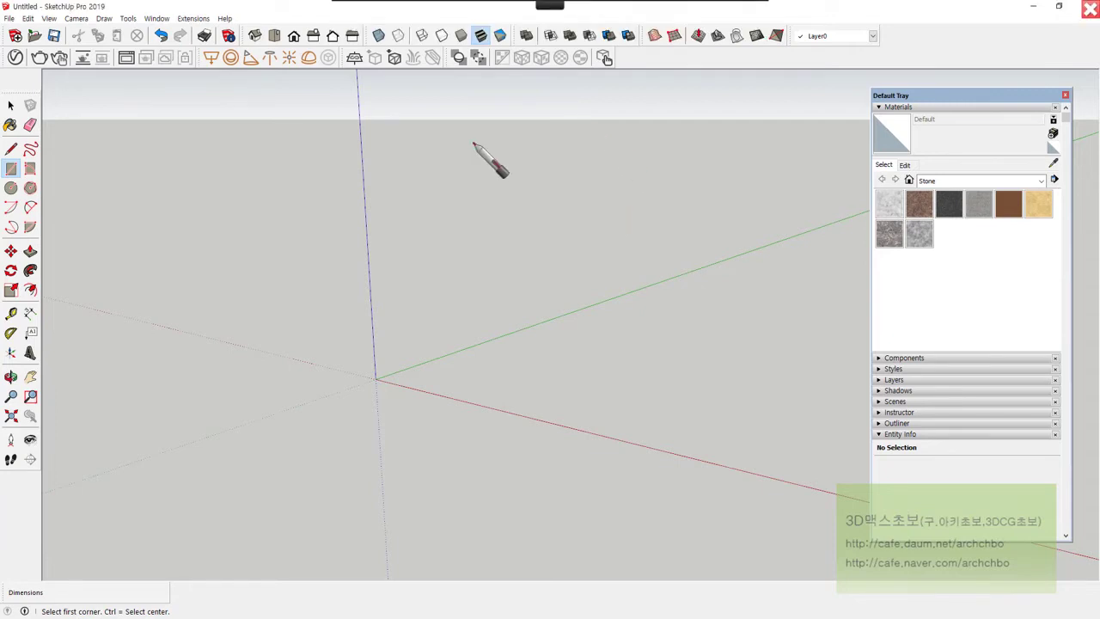
{"action": "mouse_move", "coordinate": [453, 152]}
{"action": "left_mouse_down"}
{"action": "mouse_move", "coordinate": [426, 222]}
{"action": "mouse_move", "coordinate": [548, 225]}
{"action": "left_mouse_up"}
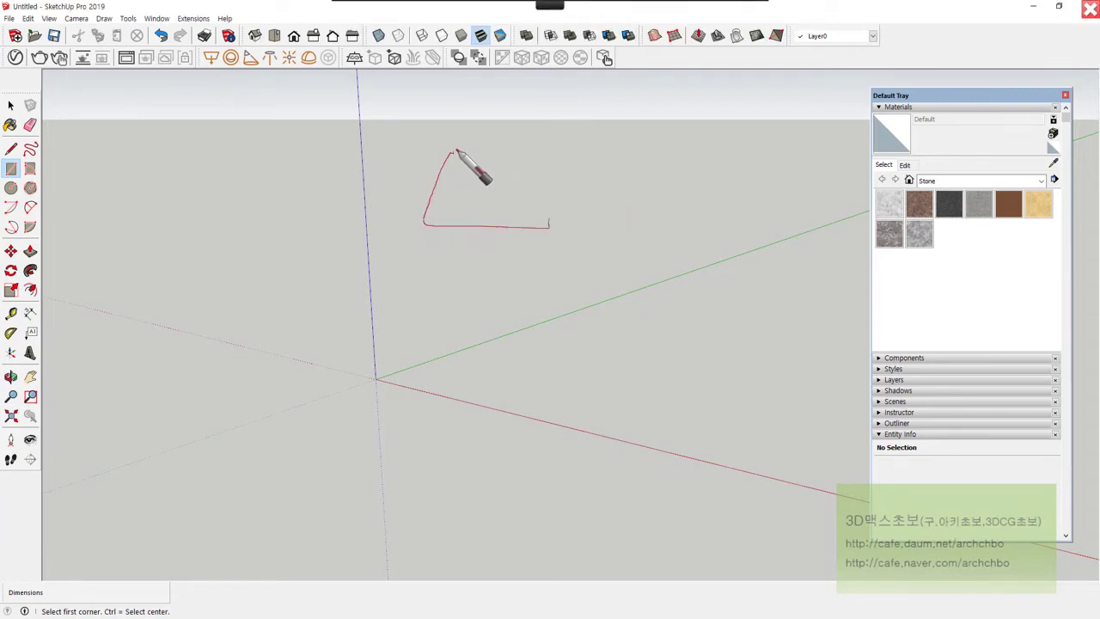
{"action": "left_click_drag", "start_coordinate": [455, 151], "coordinate": [550, 224]}
{"action": "mouse_move", "coordinate": [554, 152]}
{"action": "left_mouse_down"}
{"action": "mouse_move", "coordinate": [460, 163]}
{"action": "mouse_move", "coordinate": [446, 183]}
{"action": "mouse_move", "coordinate": [523, 189]}
{"action": "left_mouse_up"}
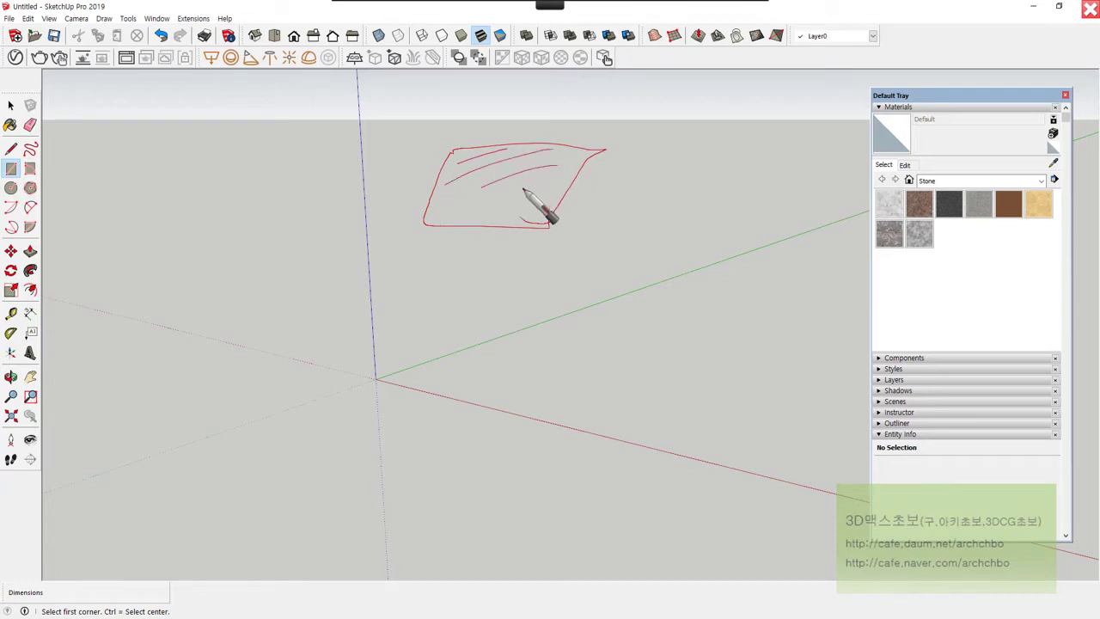
{"action": "left_click_drag", "start_coordinate": [478, 220], "coordinate": [550, 207]}
- Annotate the dimensions readout and add handwritten notes beside the blue axis and the sketch
{"action": "left_click_drag", "start_coordinate": [96, 609], "coordinate": [120, 601]}
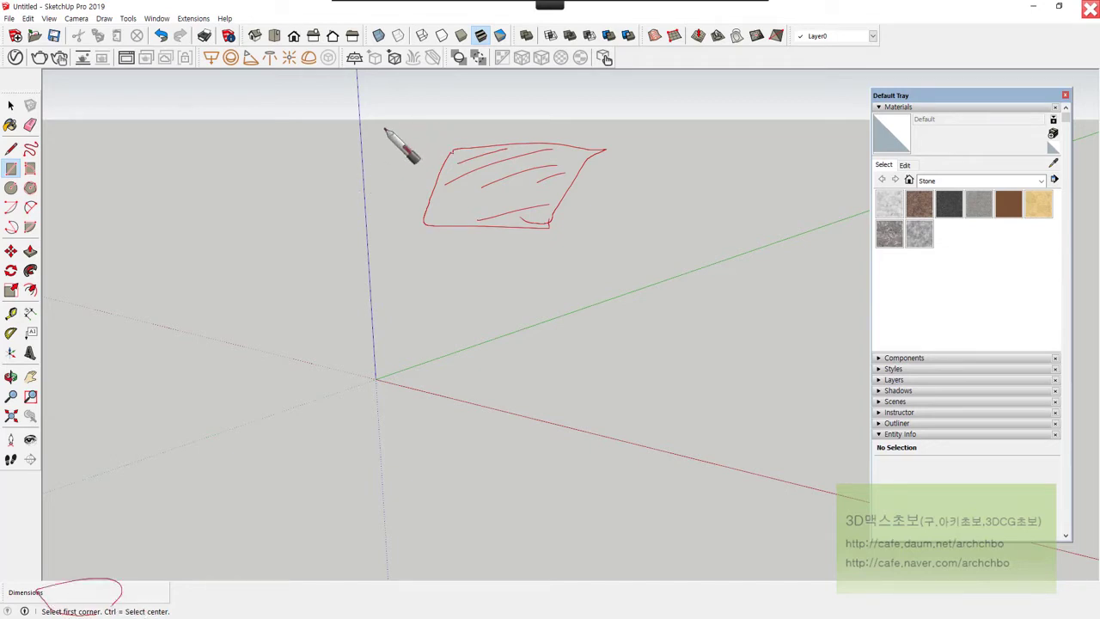
{"action": "mouse_move", "coordinate": [350, 108]}
{"action": "left_mouse_down"}
{"action": "mouse_move", "coordinate": [336, 130]}
{"action": "mouse_move", "coordinate": [355, 147]}
{"action": "mouse_move", "coordinate": [368, 125]}
{"action": "mouse_move", "coordinate": [363, 135]}
{"action": "mouse_move", "coordinate": [420, 120]}
{"action": "left_mouse_up"}
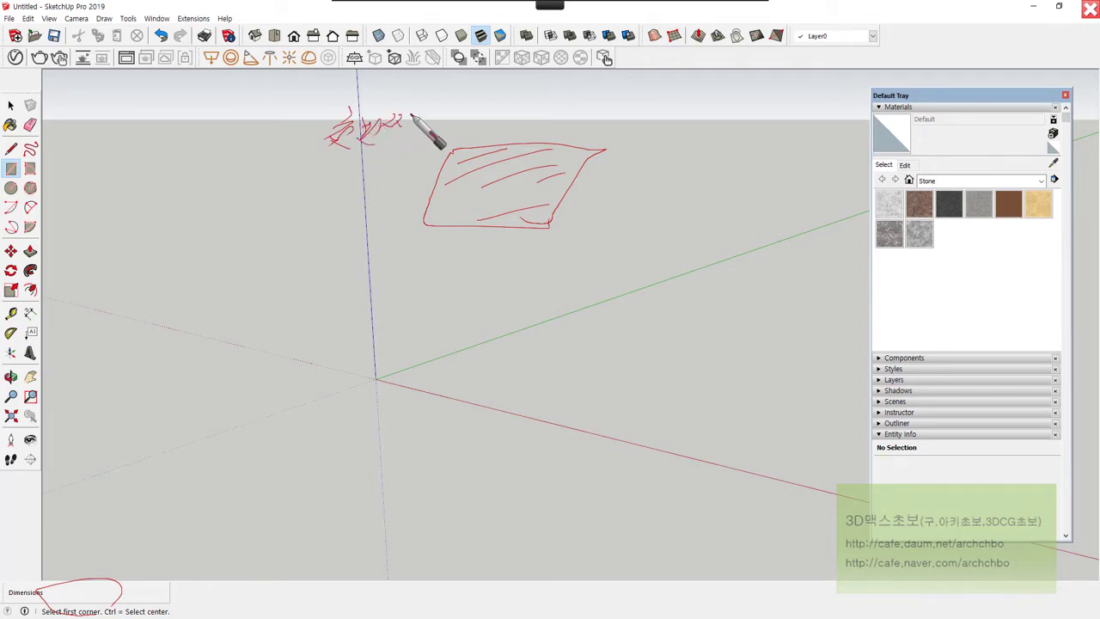
{"action": "mouse_move", "coordinate": [275, 158]}
{"action": "left_mouse_down"}
{"action": "mouse_move", "coordinate": [265, 168]}
{"action": "mouse_move", "coordinate": [288, 174]}
{"action": "mouse_move", "coordinate": [279, 199]}
{"action": "mouse_move", "coordinate": [320, 177]}
{"action": "mouse_move", "coordinate": [320, 195]}
{"action": "mouse_move", "coordinate": [275, 232]}
{"action": "mouse_move", "coordinate": [300, 242]}
{"action": "mouse_move", "coordinate": [311, 273]}
{"action": "left_mouse_up"}
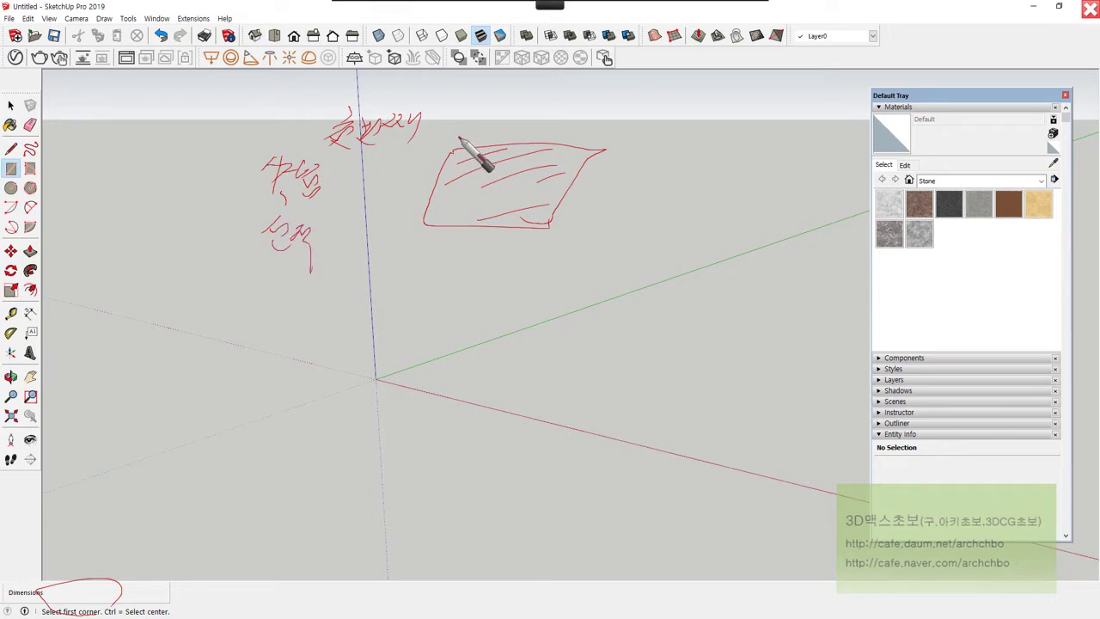
- Mark the sketch's four corners and diagonal, then clear all annotation strokes
{"action": "left_click_drag", "start_coordinate": [449, 147], "coordinate": [447, 151]}
{"action": "left_click_drag", "start_coordinate": [557, 223], "coordinate": [548, 225]}
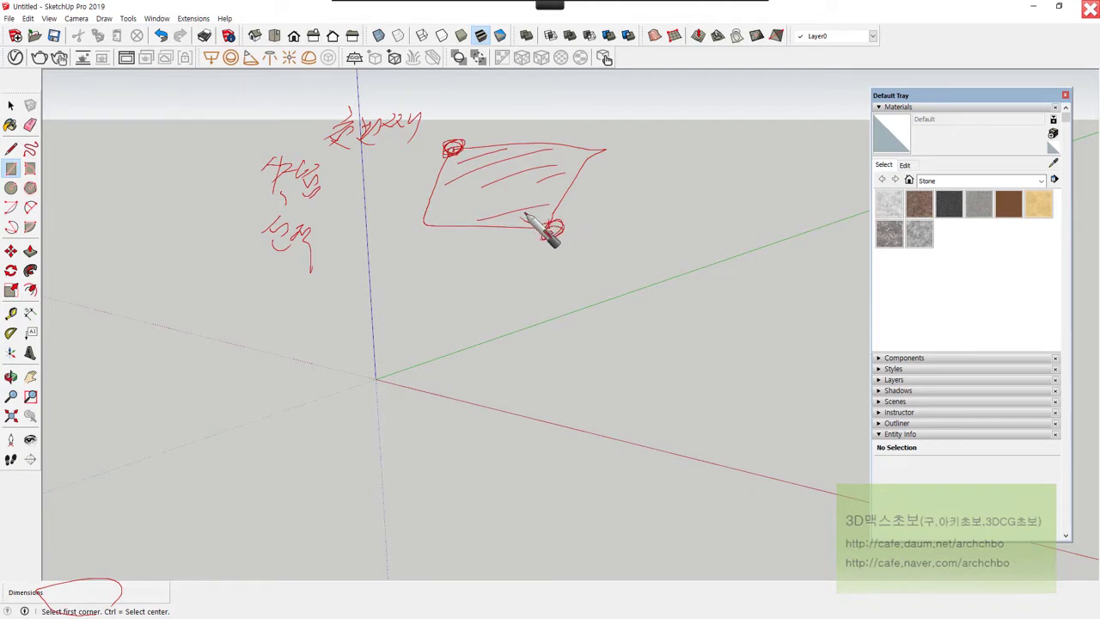
{"action": "left_click_drag", "start_coordinate": [450, 144], "coordinate": [464, 148]}
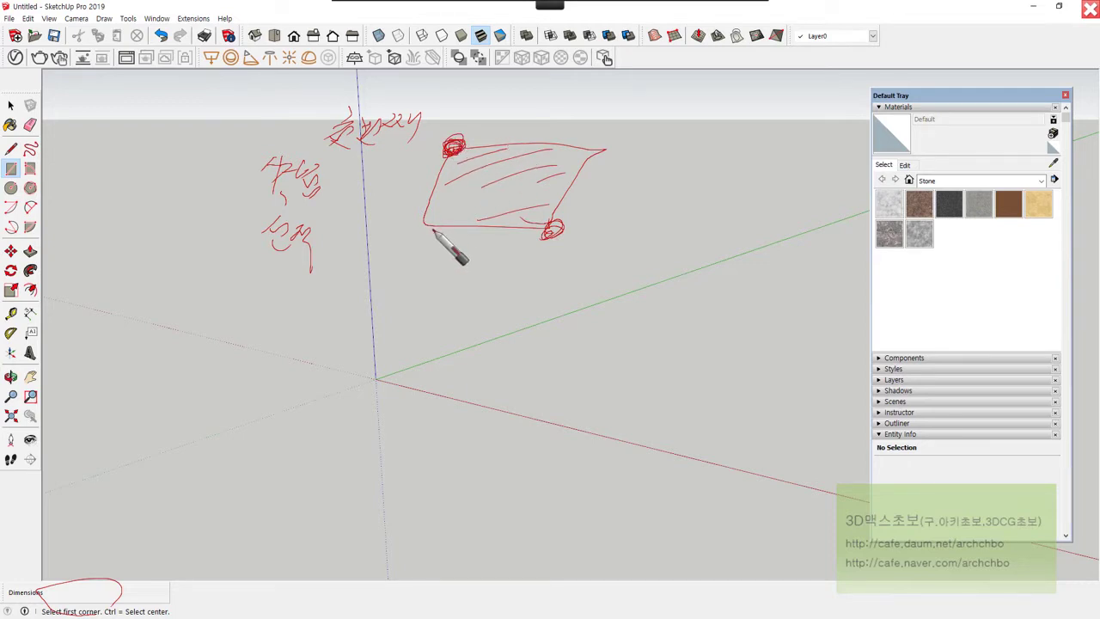
{"action": "mouse_move", "coordinate": [432, 236]}
{"action": "left_mouse_down"}
{"action": "mouse_move", "coordinate": [421, 229]}
{"action": "mouse_move", "coordinate": [434, 229]}
{"action": "left_mouse_up"}
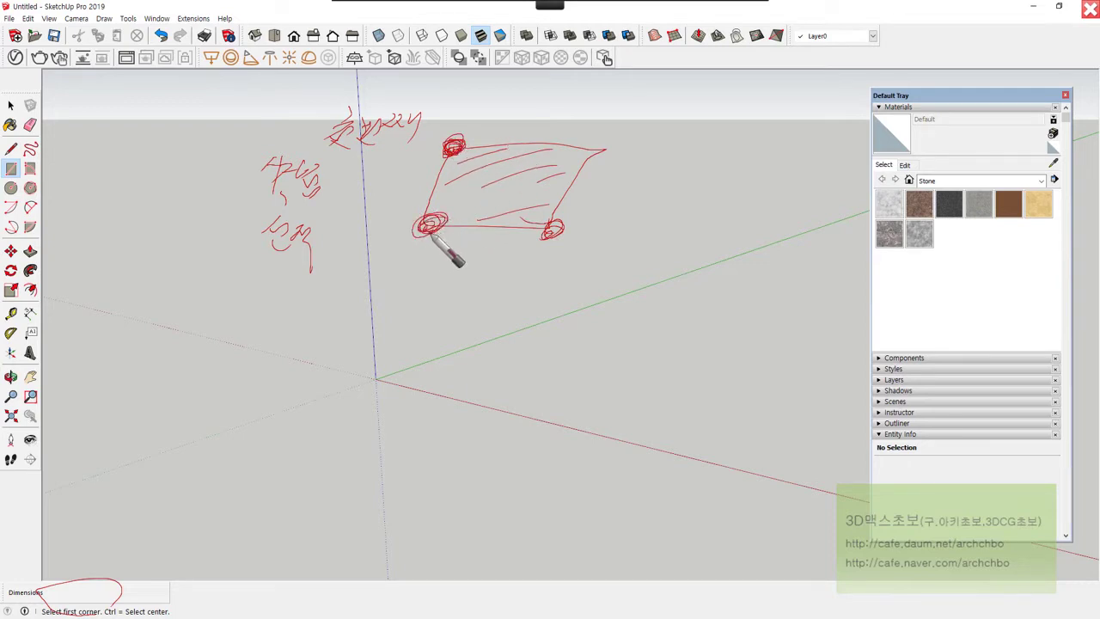
{"action": "left_click_drag", "start_coordinate": [560, 225], "coordinate": [549, 229]}
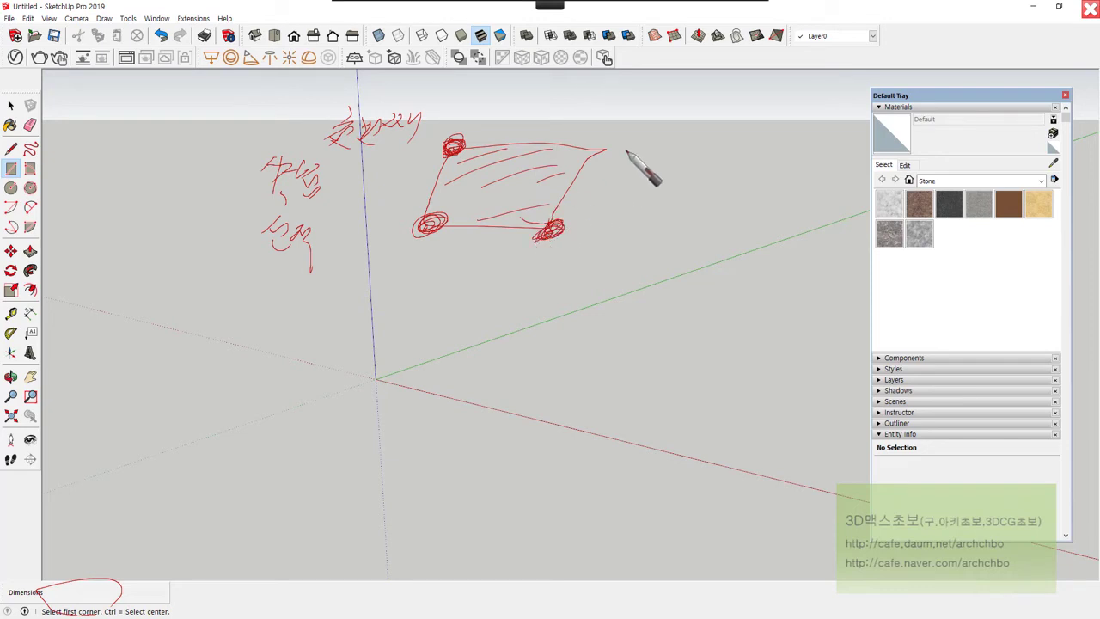
{"action": "left_click_drag", "start_coordinate": [602, 144], "coordinate": [598, 153]}
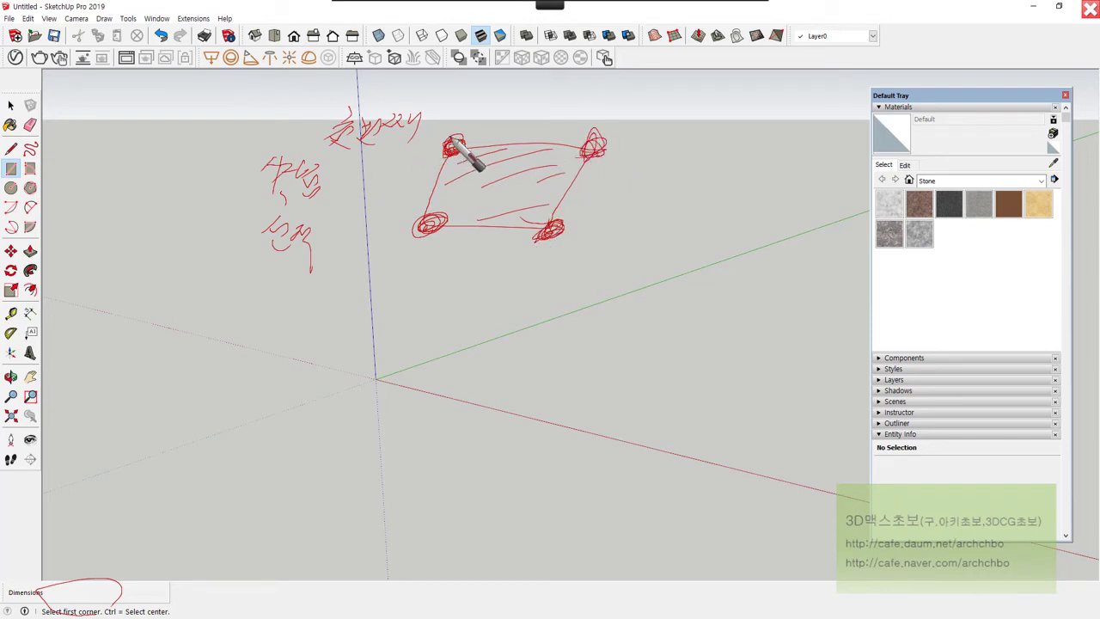
{"action": "mouse_move", "coordinate": [456, 155]}
{"action": "left_mouse_down"}
{"action": "mouse_move", "coordinate": [444, 148]}
{"action": "mouse_move", "coordinate": [550, 228]}
{"action": "left_mouse_up"}
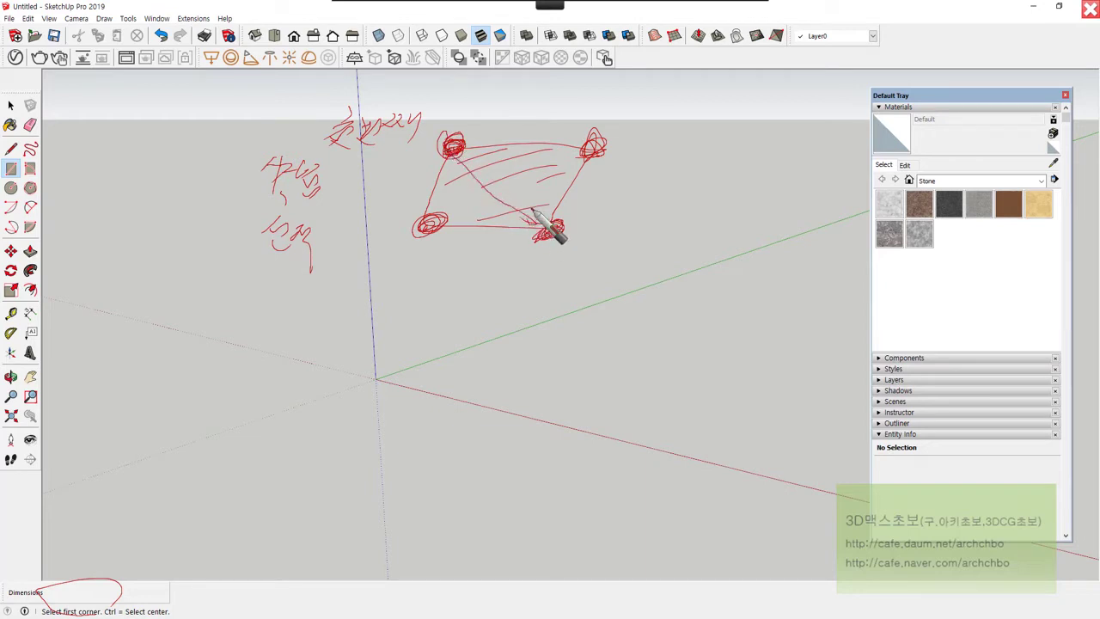
{"action": "mouse_move", "coordinate": [445, 222]}
{"action": "left_mouse_down"}
{"action": "mouse_move", "coordinate": [602, 172]}
{"action": "mouse_move", "coordinate": [550, 229]}
{"action": "mouse_move", "coordinate": [501, 153]}
{"action": "mouse_move", "coordinate": [602, 160]}
{"action": "mouse_move", "coordinate": [441, 216]}
{"action": "mouse_move", "coordinate": [490, 226]}
{"action": "mouse_move", "coordinate": [465, 158]}
{"action": "left_mouse_up"}
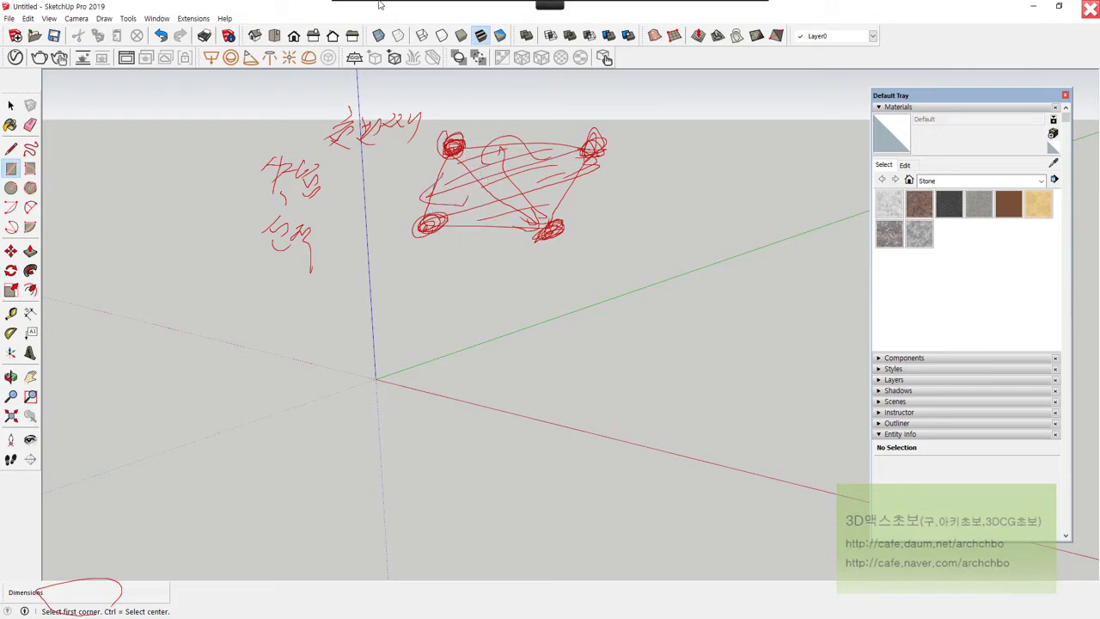
{"action": "key", "text": "Escape"}
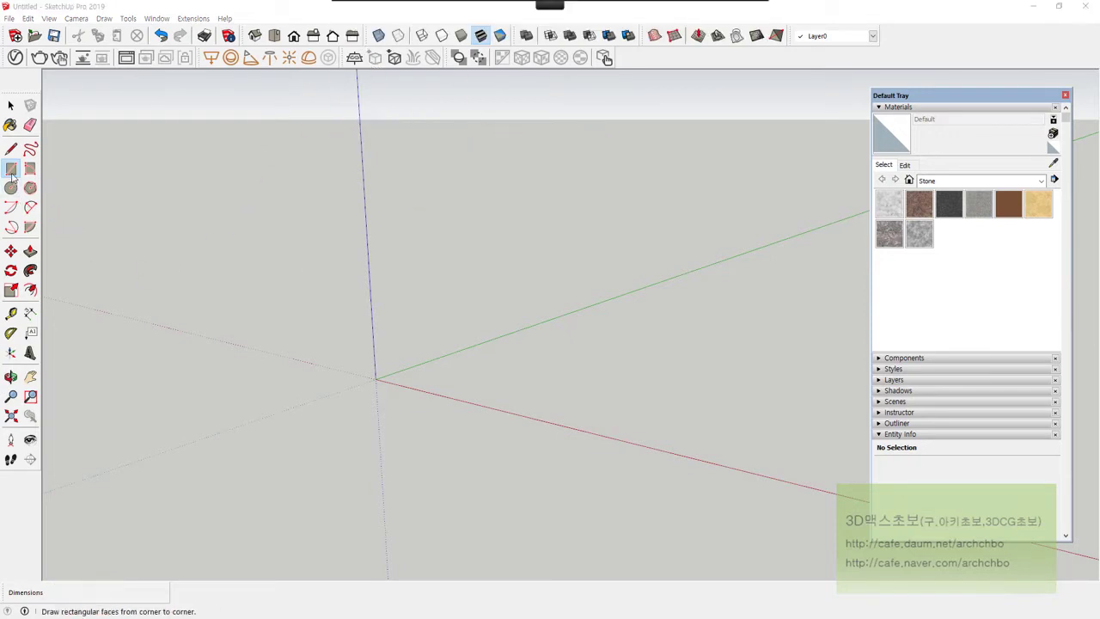
- Draw a rectangle beside the origin and resize it to 2000 × 2000 mm
{"action": "left_click", "coordinate": [424, 372]}
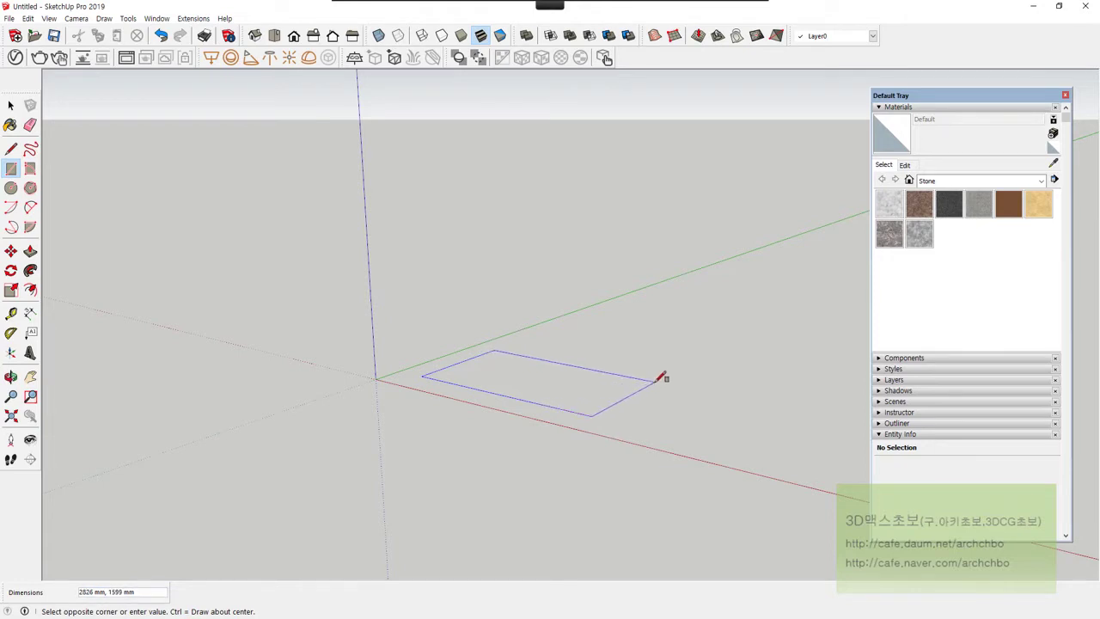
{"action": "left_click", "coordinate": [633, 376]}
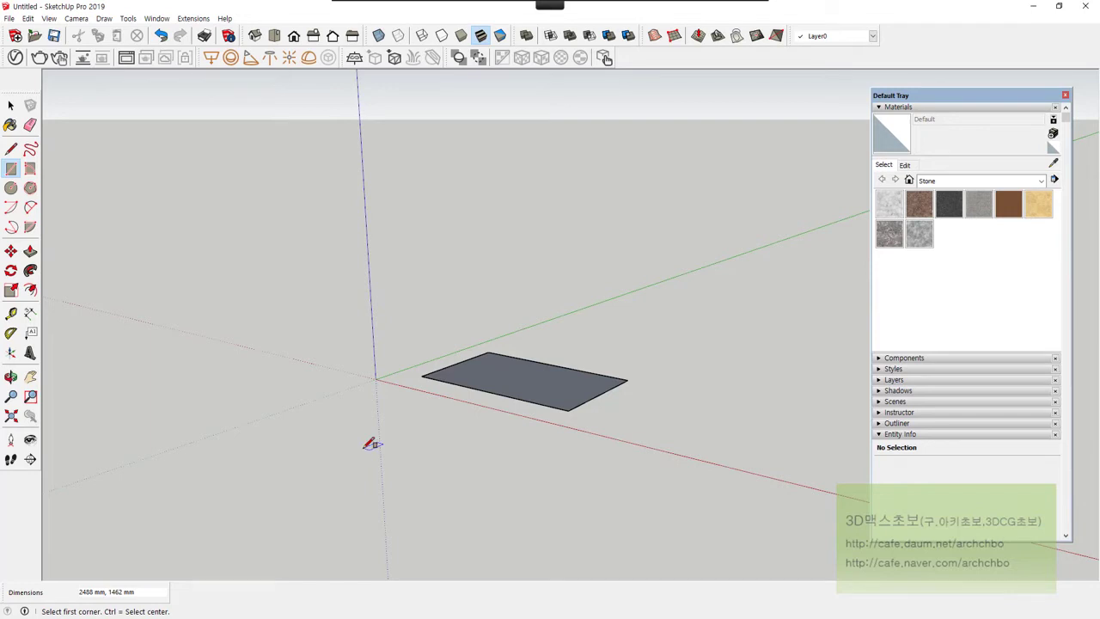
{"action": "type", "text": "2000,2000"}
{"action": "key", "text": "Return"}
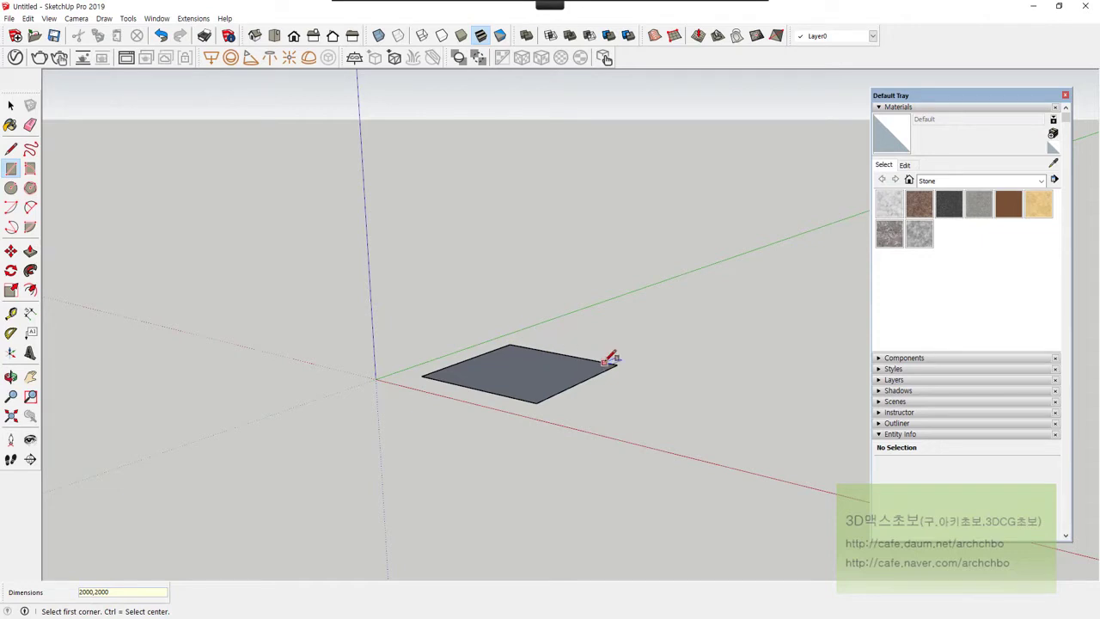
{"action": "middle_click_drag", "start_coordinate": [579, 325], "coordinate": [584, 532]}
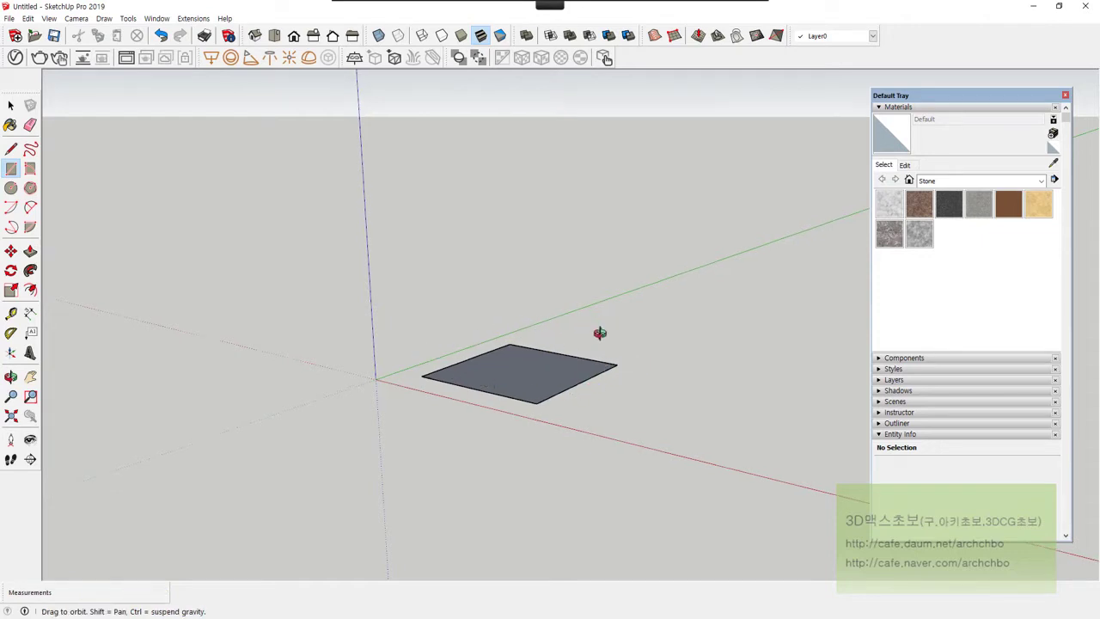
- Draw a 1500 × 1500 mm square and a 500 × 3000 mm strip on the ground
{"action": "left_click", "coordinate": [431, 430]}
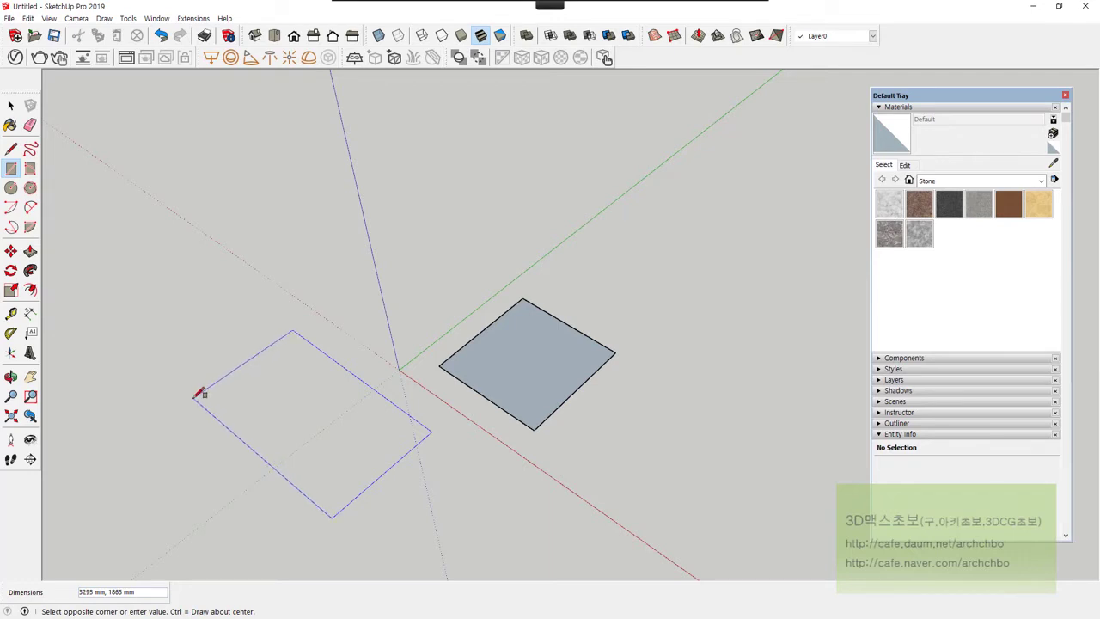
{"action": "type", "text": "1500,1500"}
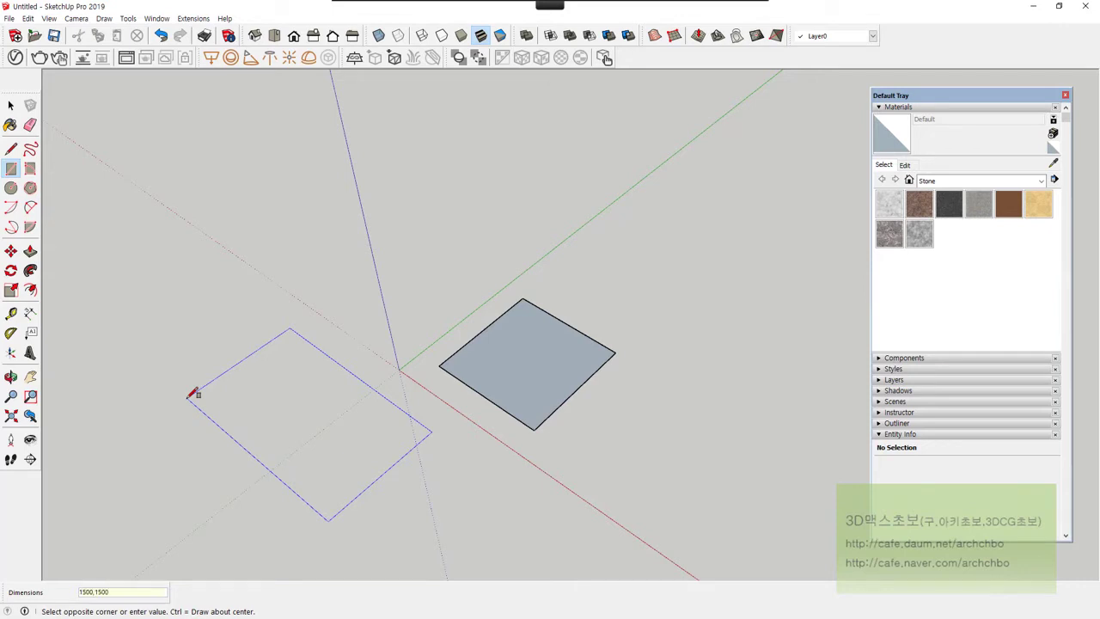
{"action": "key", "text": "Return"}
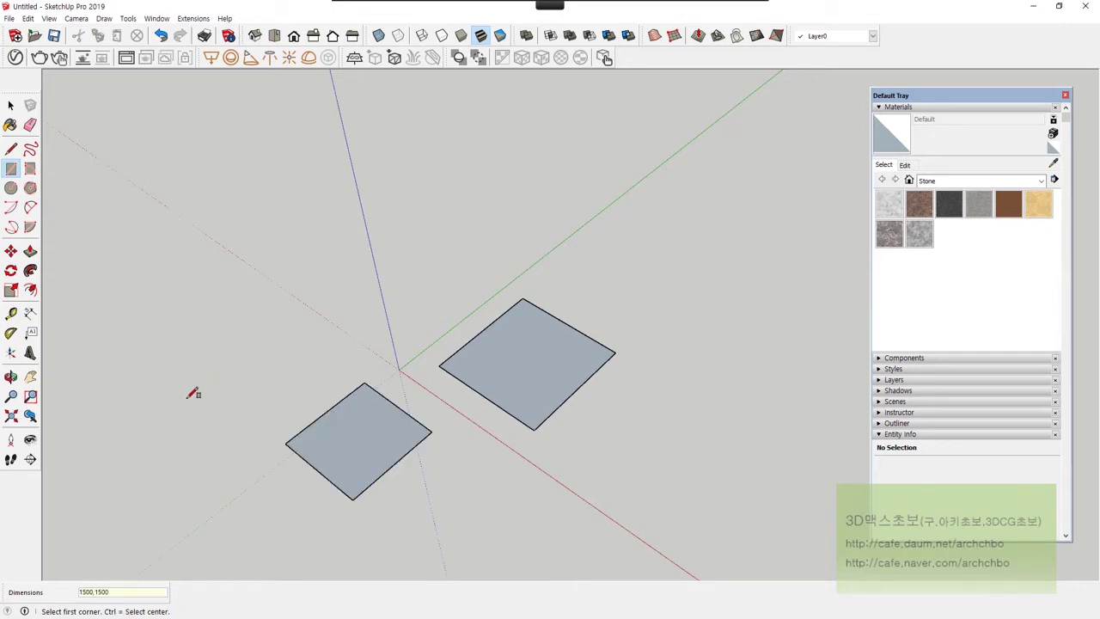
{"action": "left_click", "coordinate": [327, 314]}
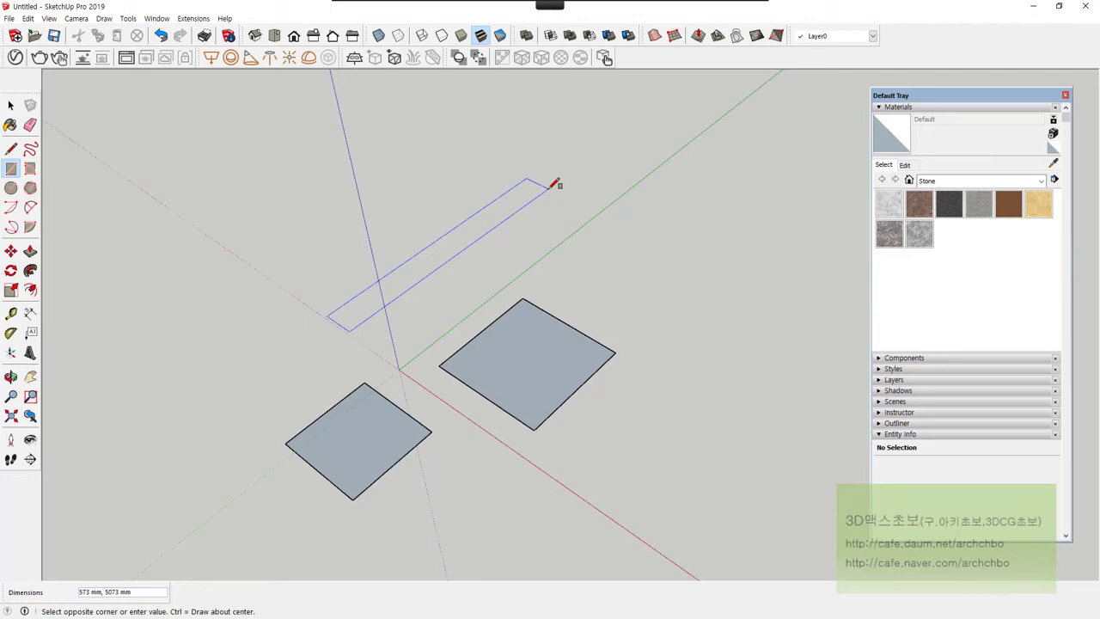
{"action": "type", "text": "500,3000"}
{"action": "key", "text": "Return"}
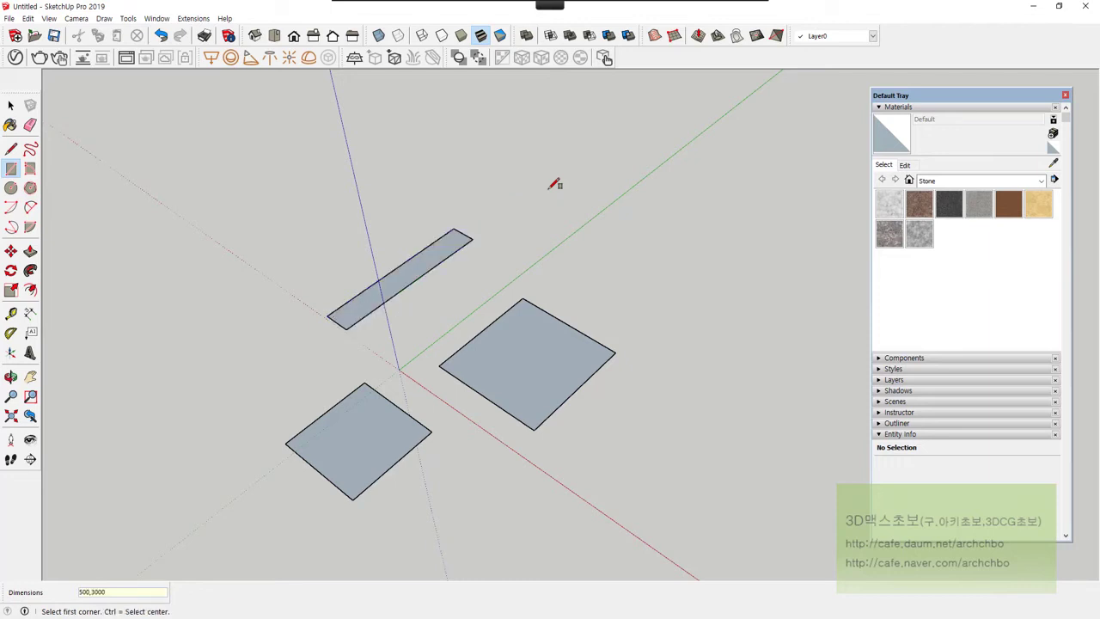
- Draw a 1200 × 2000 mm rectangle against the large square, then switch to centre-based rectangles
{"action": "left_click", "coordinate": [670, 397]}
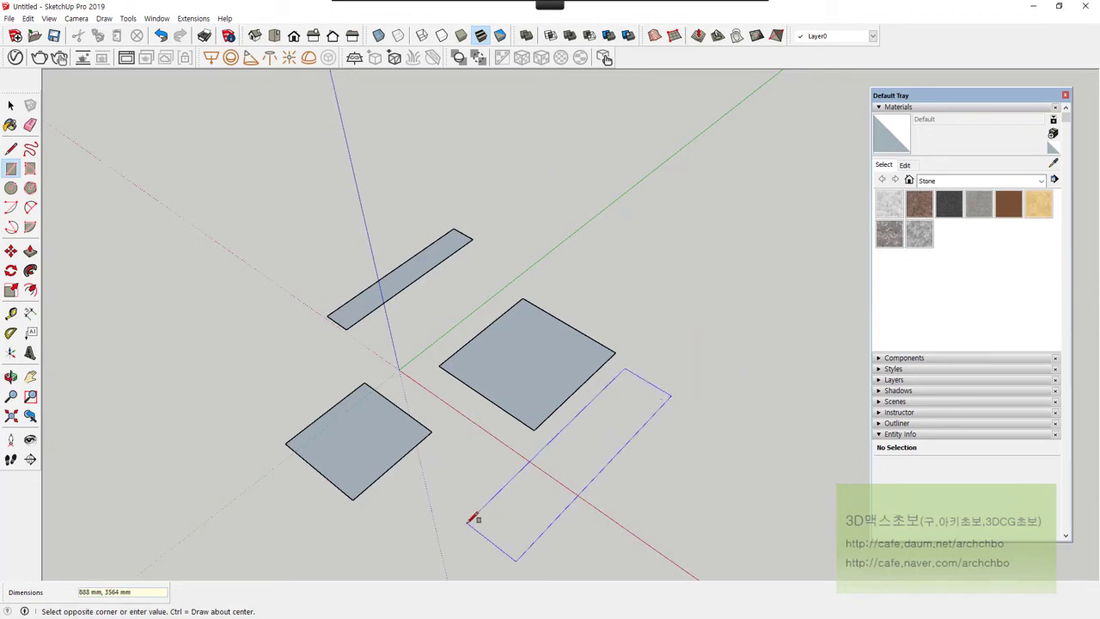
{"action": "type", "text": "1200,2000"}
{"action": "key", "text": "Return"}
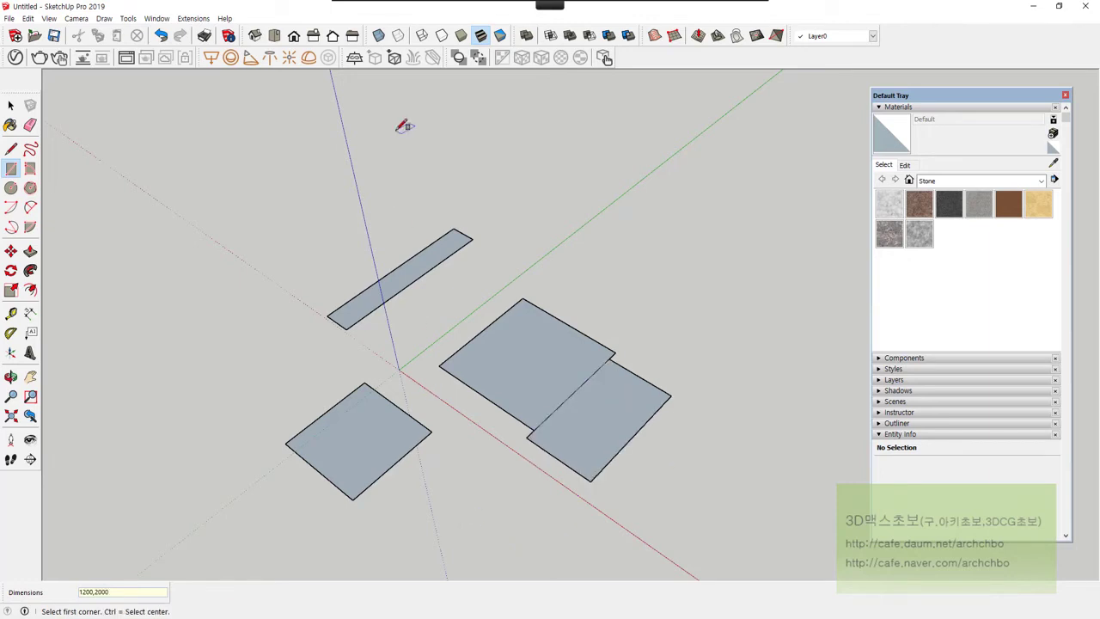
{"action": "left_click", "coordinate": [11, 168]}
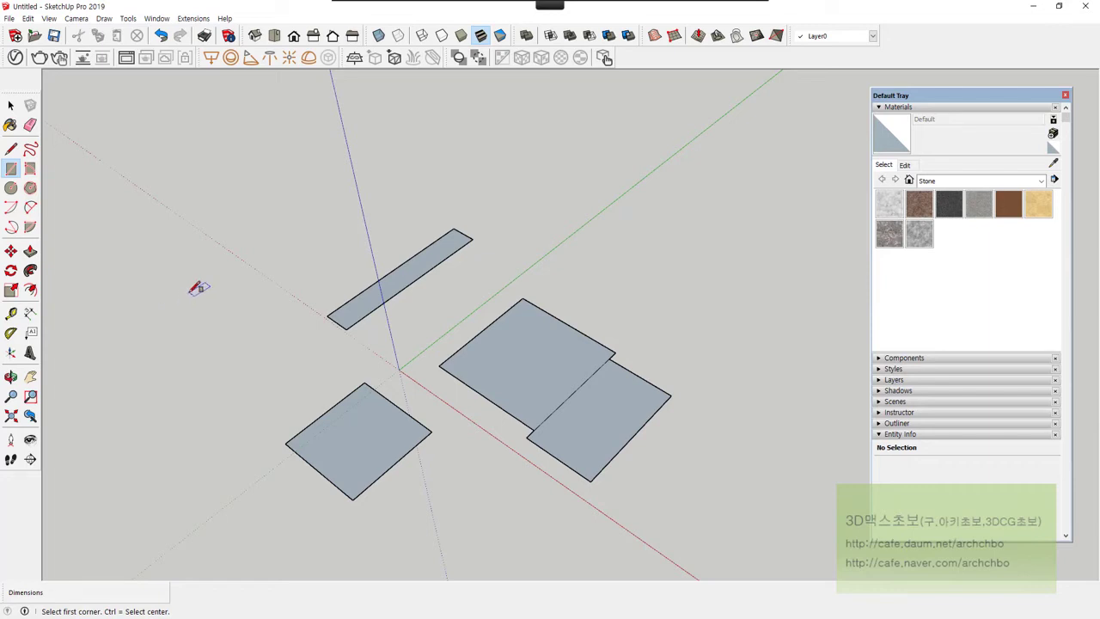
{"action": "key", "text": "ctrl"}
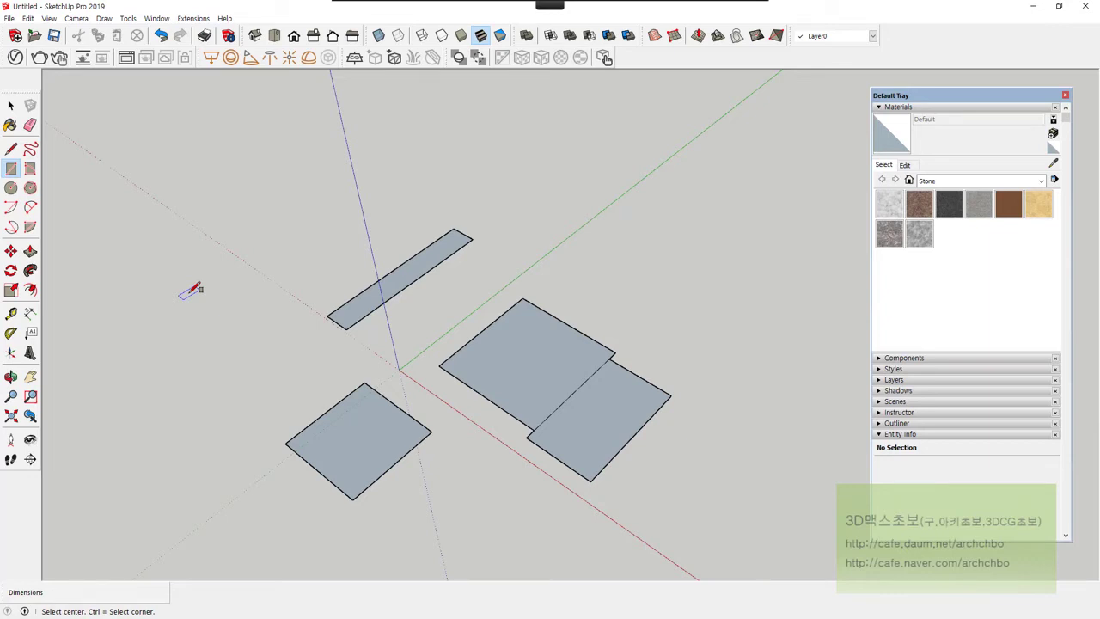
- Abandon a rotated rectangle and draw a 1000 × 1000 mm square at the scene's left
{"action": "left_click", "coordinate": [191, 292]}
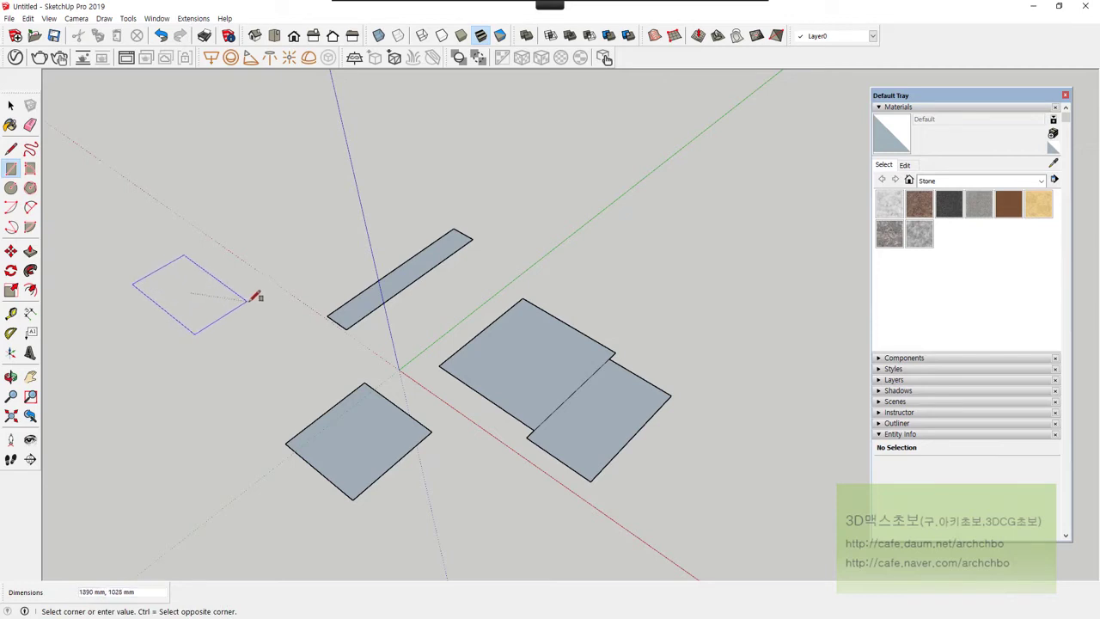
{"action": "key", "text": "ctrl"}
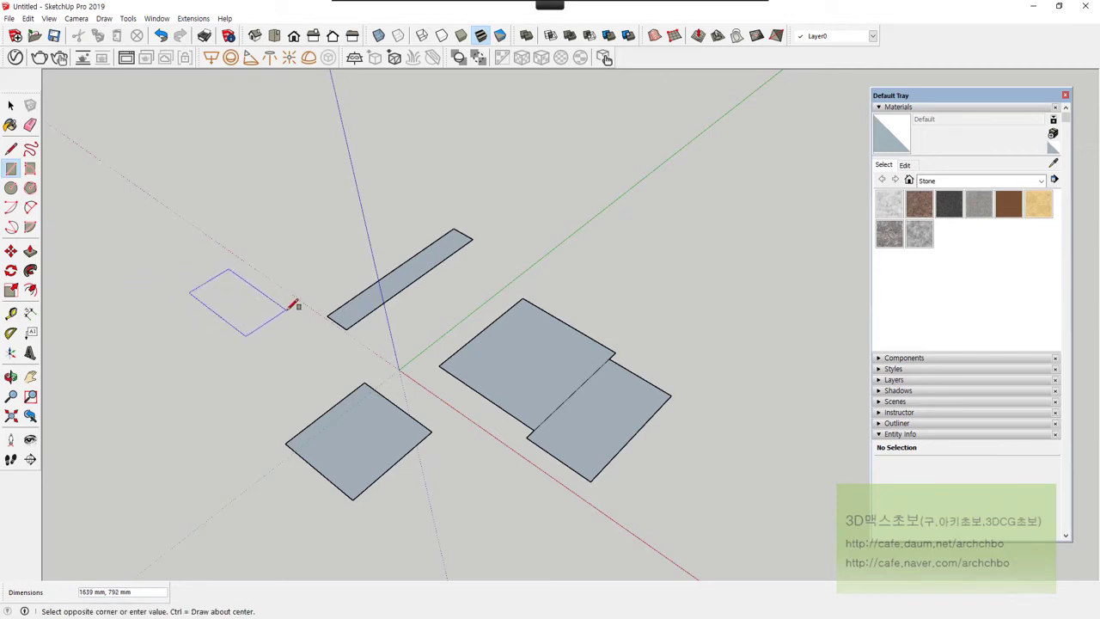
{"action": "key", "text": "ctrl"}
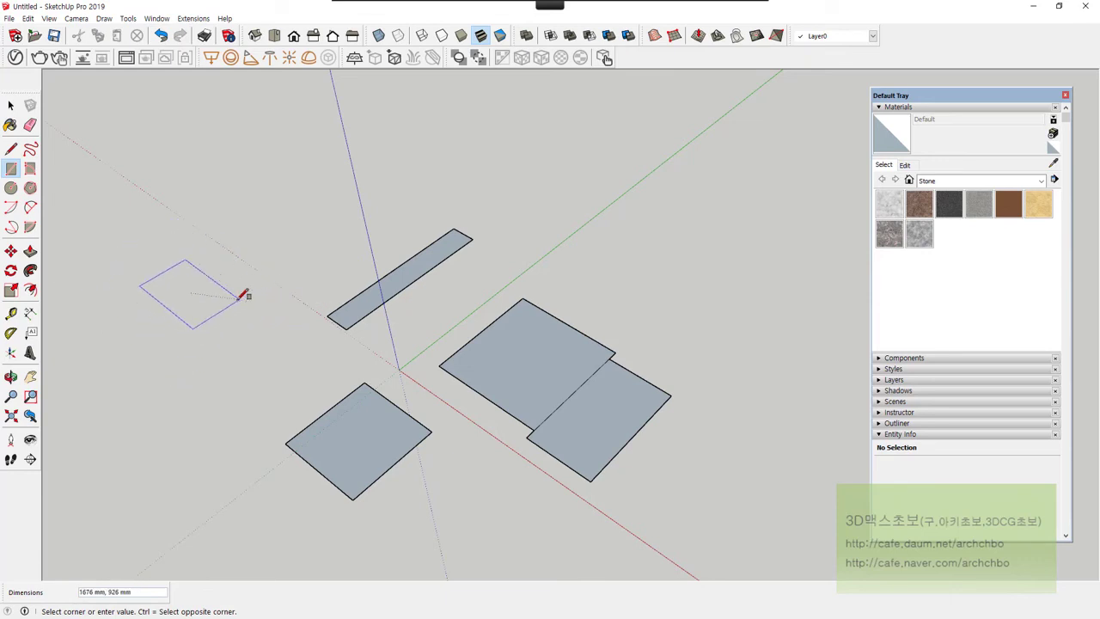
{"action": "key", "text": "ctrl"}
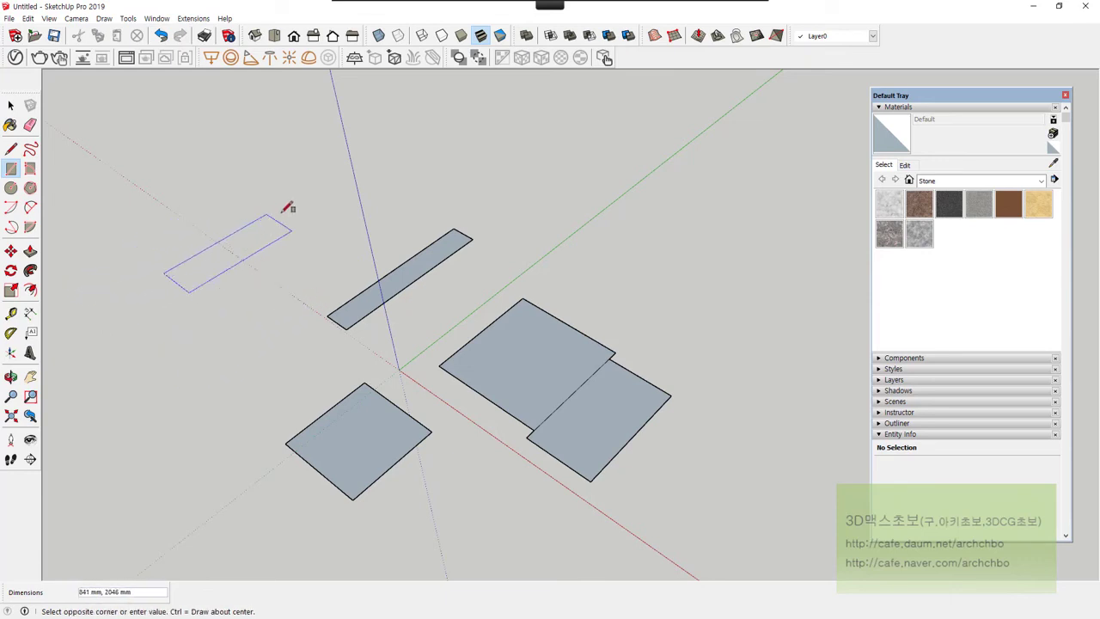
{"action": "key", "text": "Escape"}
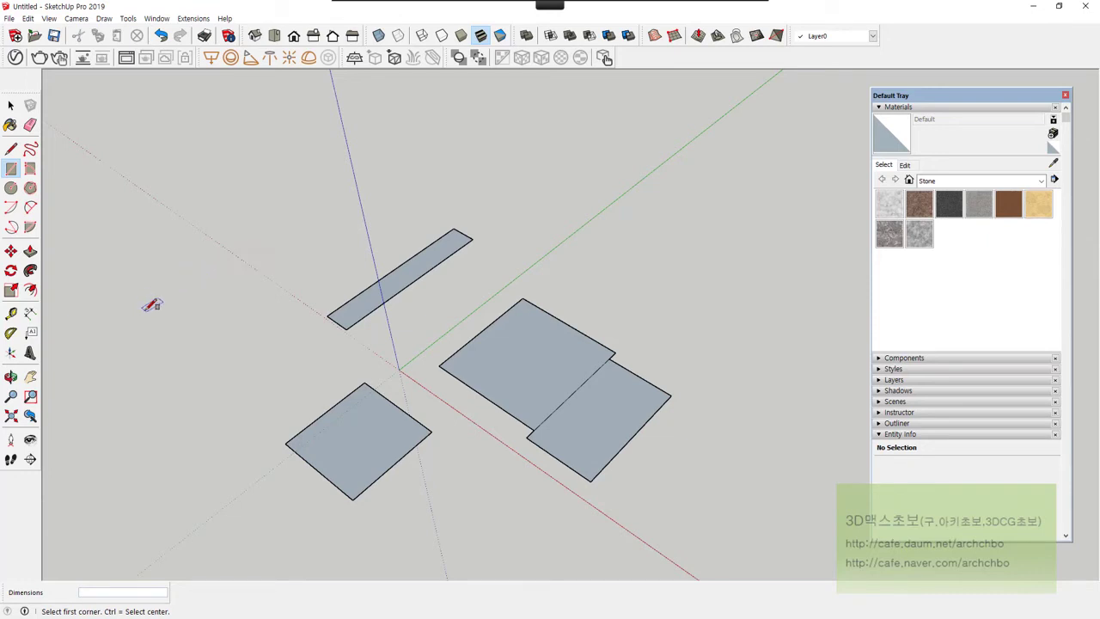
{"action": "left_click", "coordinate": [144, 309]}
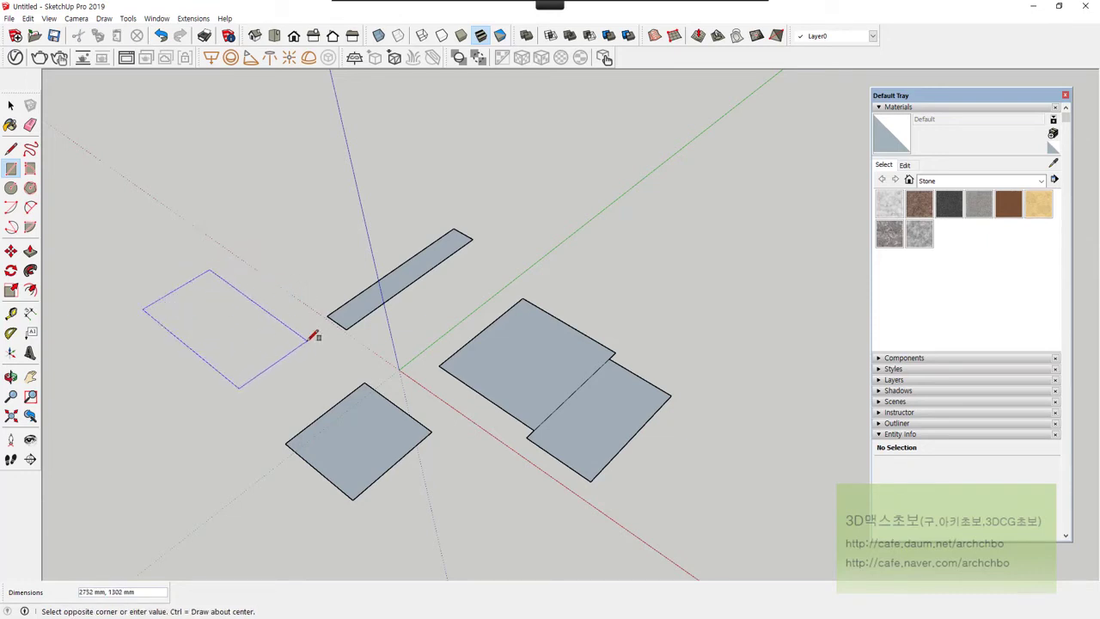
{"action": "left_click", "coordinate": [268, 315]}
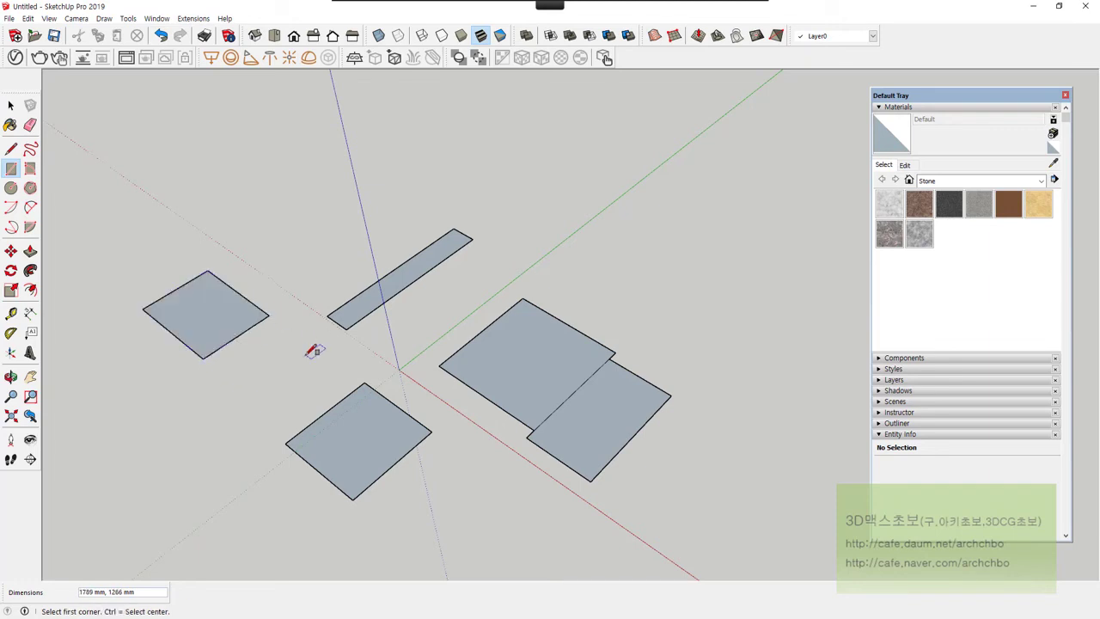
{"action": "type", "text": "1000"}
{"action": "type", "text": ",10"}
- Select all geometry with Ctrl+A and delete the five rectangles
{"action": "left_click", "coordinate": [10, 105]}
{"action": "left_click_drag", "start_coordinate": [127, 161], "coordinate": [531, 367]}
{"action": "key", "text": "ctrl+a"}
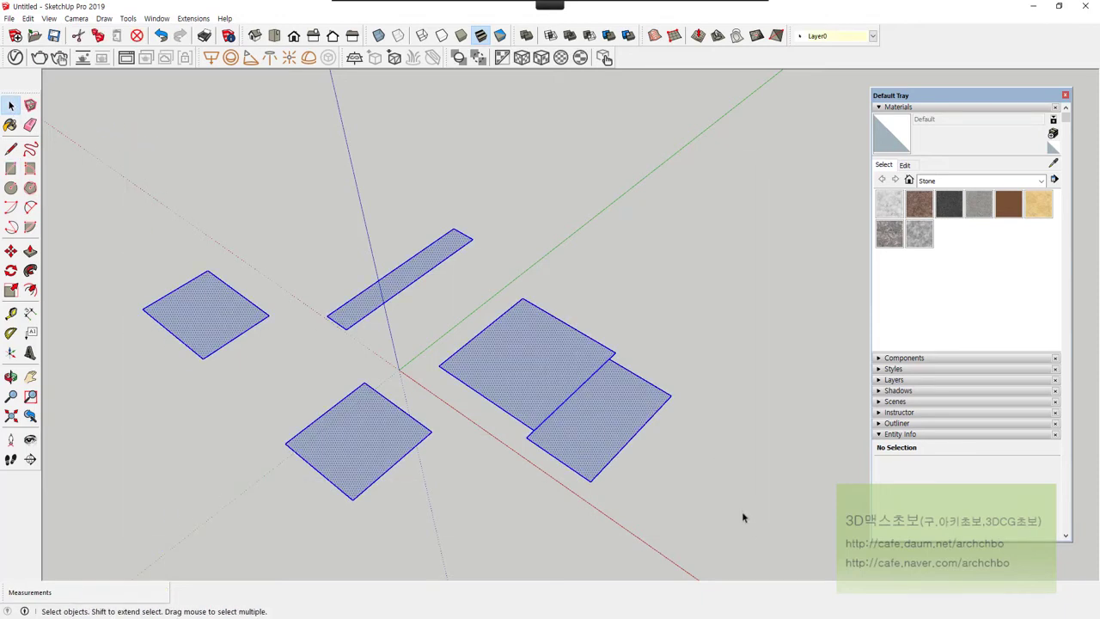
{"action": "key", "text": "Delete"}
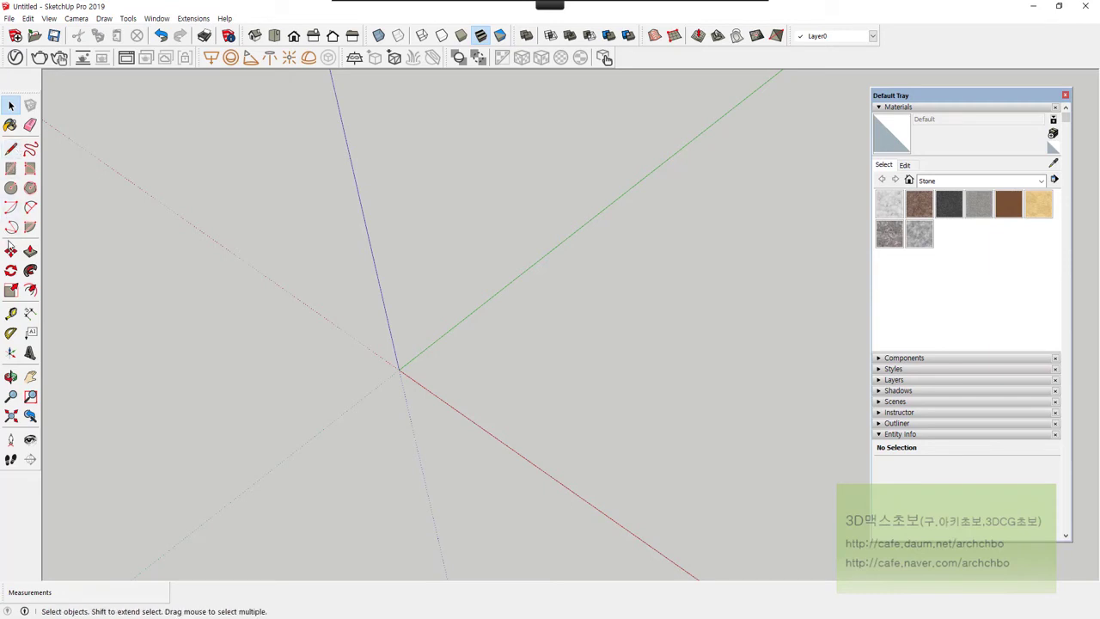
- Draw a rectangle near the origin and push-pull it up into a box about 1908 mm tall
{"action": "left_click", "coordinate": [11, 169]}
{"action": "left_click", "coordinate": [433, 375]}
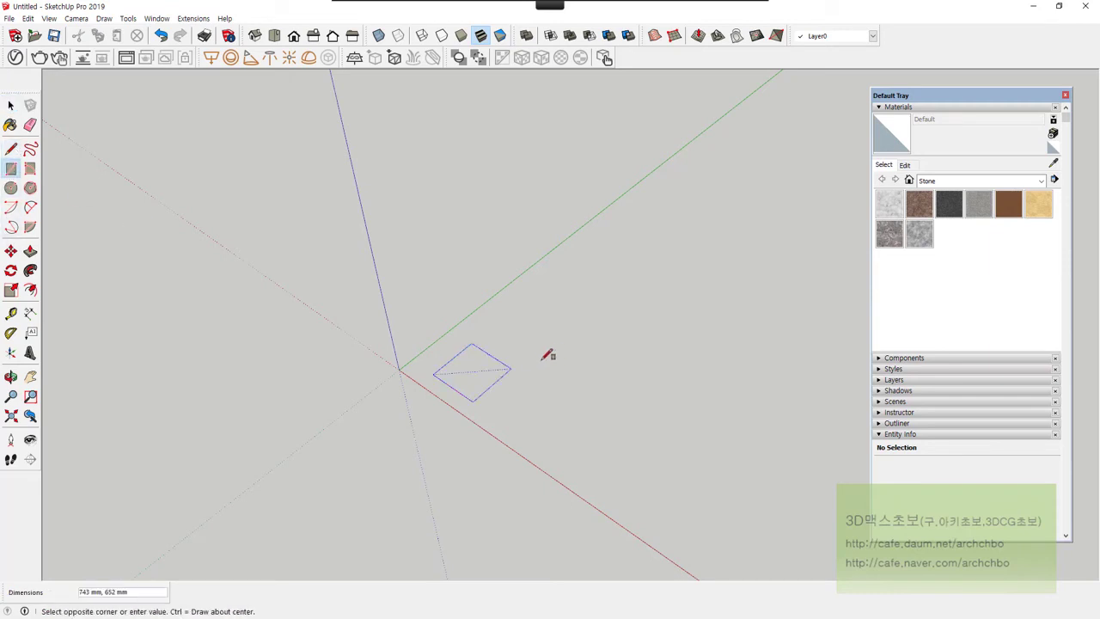
{"action": "left_click", "coordinate": [569, 354]}
{"action": "left_click", "coordinate": [30, 251]}
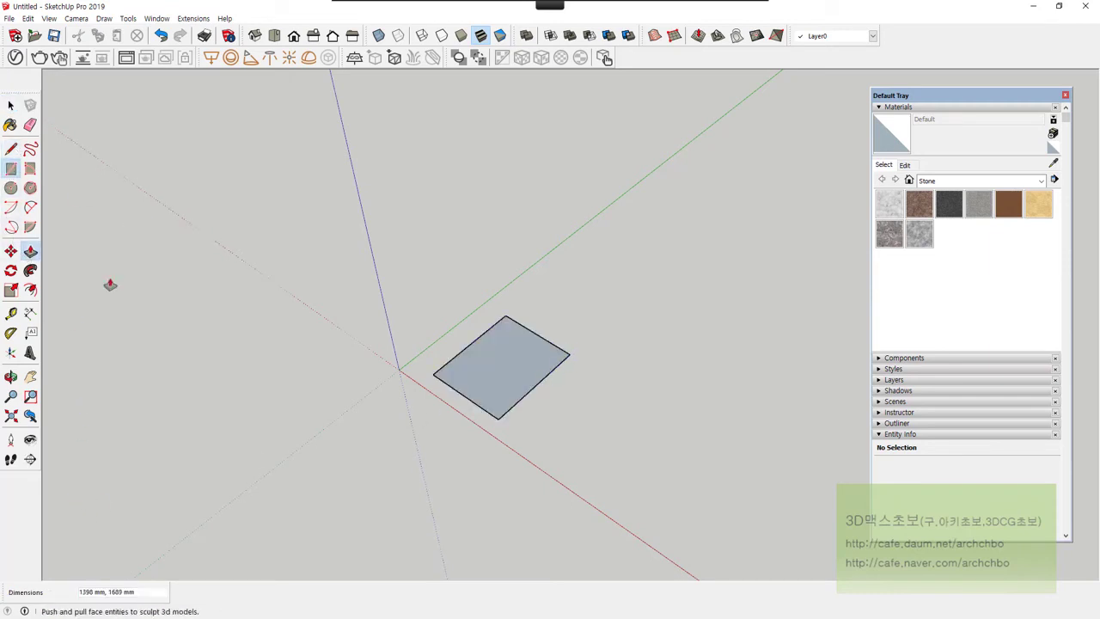
{"action": "left_click", "coordinate": [506, 392]}
{"action": "left_click", "coordinate": [521, 304]}
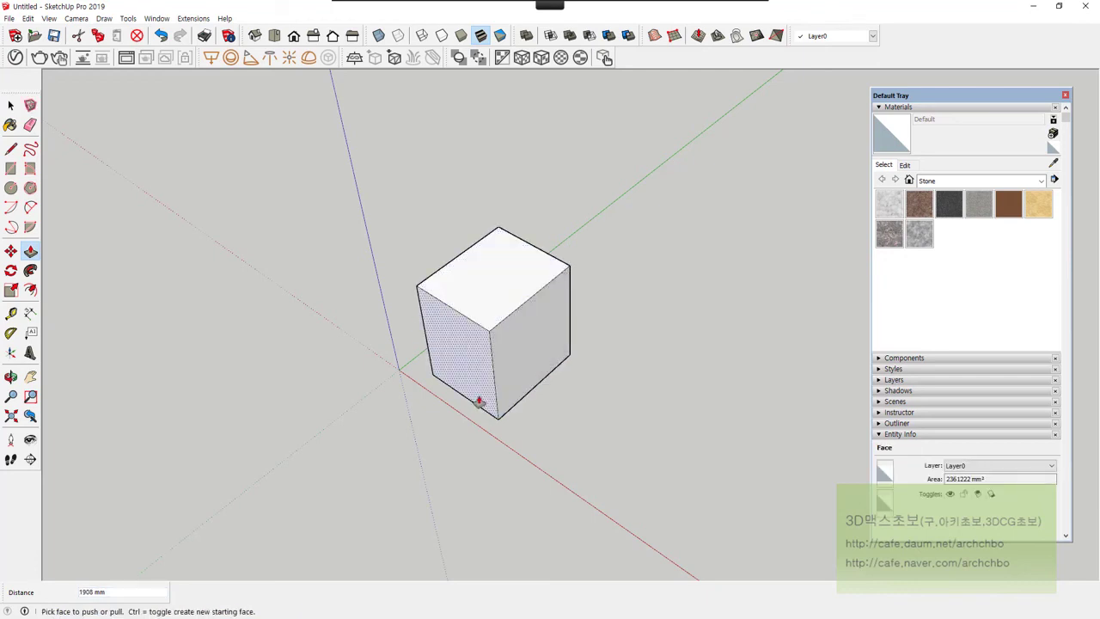
{"action": "left_click", "coordinate": [17, 168]}
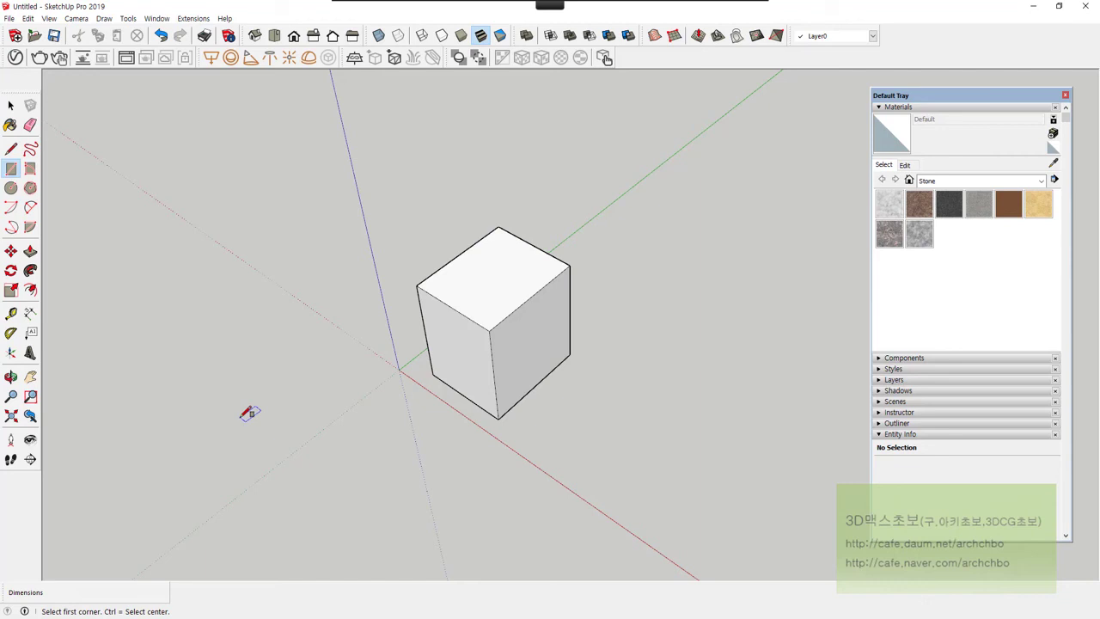
{"action": "middle_click_drag", "start_coordinate": [382, 383], "coordinate": [351, 321]}
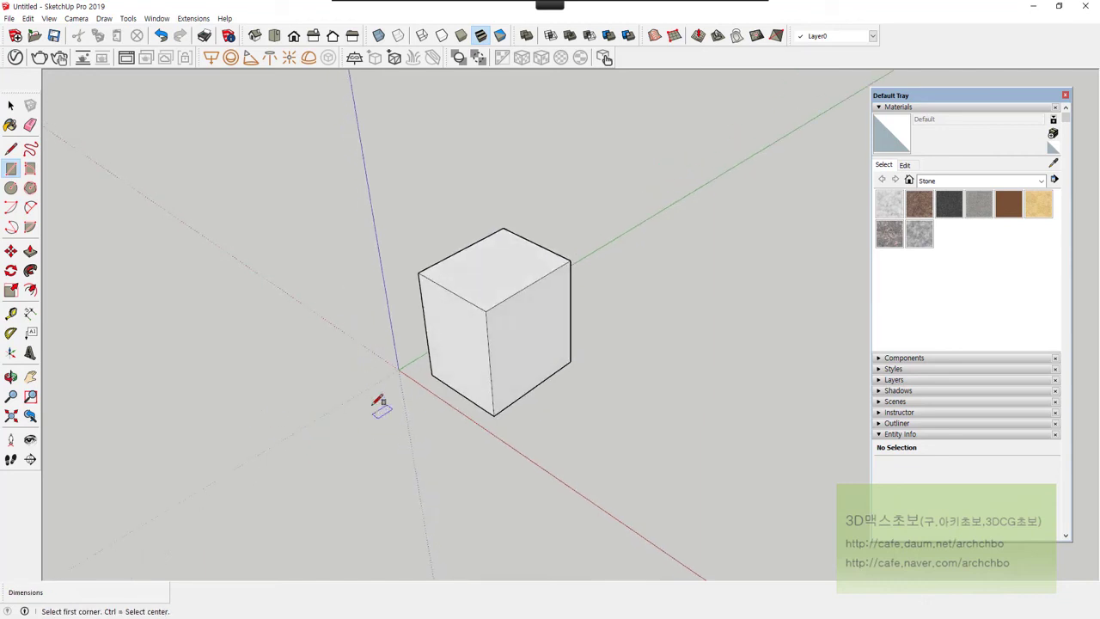
{"action": "mouse_move", "coordinate": [378, 403]}
{"action": "middle_mouse_down"}
{"action": "mouse_move", "coordinate": [363, 300]}
{"action": "mouse_move", "coordinate": [430, 344]}
{"action": "middle_mouse_up"}
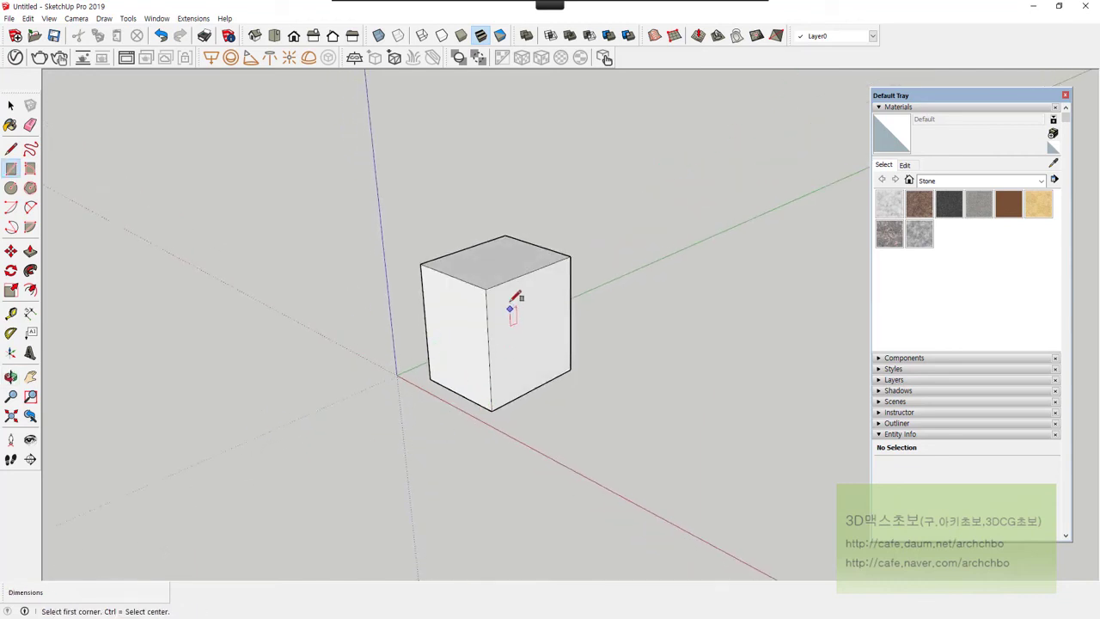
{"action": "key", "text": "l"}
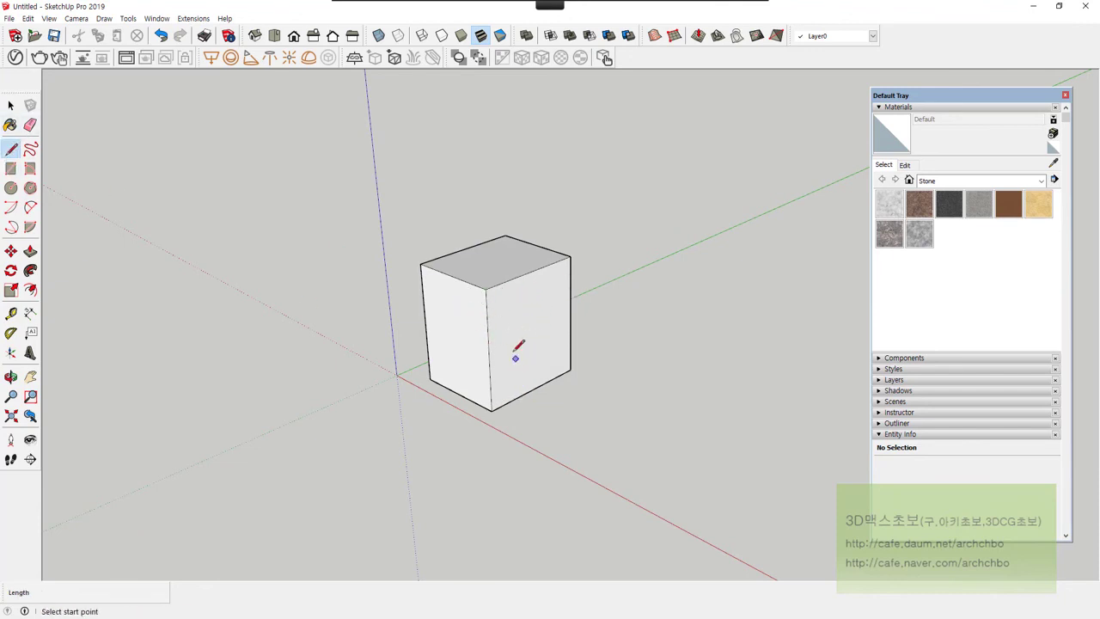
- Draw a flat rectangle on the ground beside the box
{"action": "mouse_move", "coordinate": [481, 370]}
{"action": "middle_mouse_down"}
{"action": "mouse_move", "coordinate": [515, 472]}
{"action": "mouse_move", "coordinate": [527, 471]}
{"action": "middle_mouse_up"}
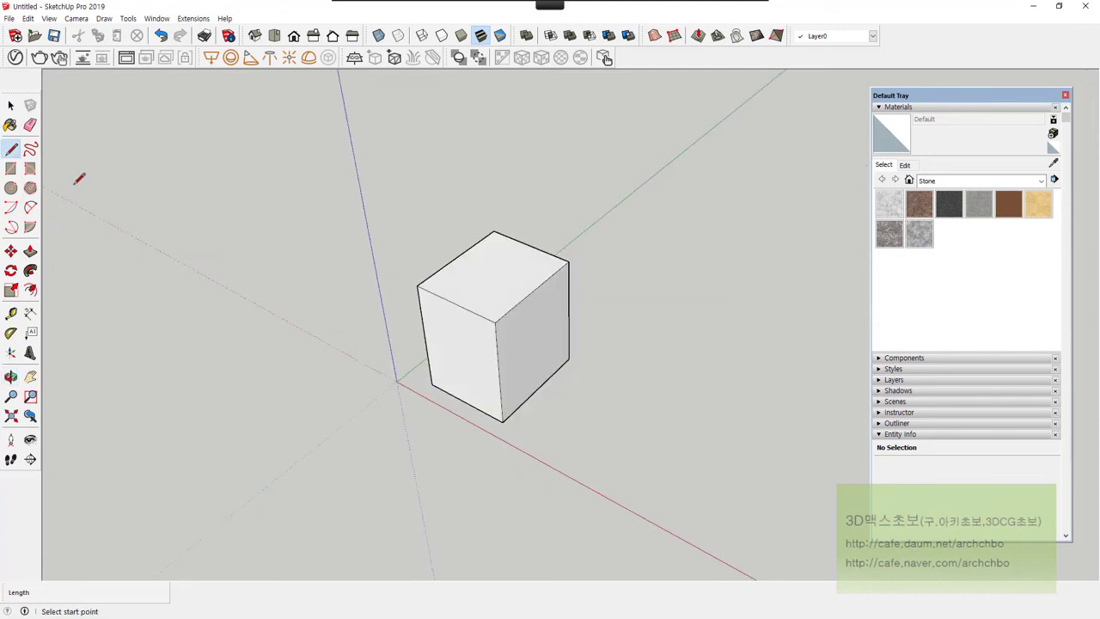
{"action": "left_click", "coordinate": [10, 168]}
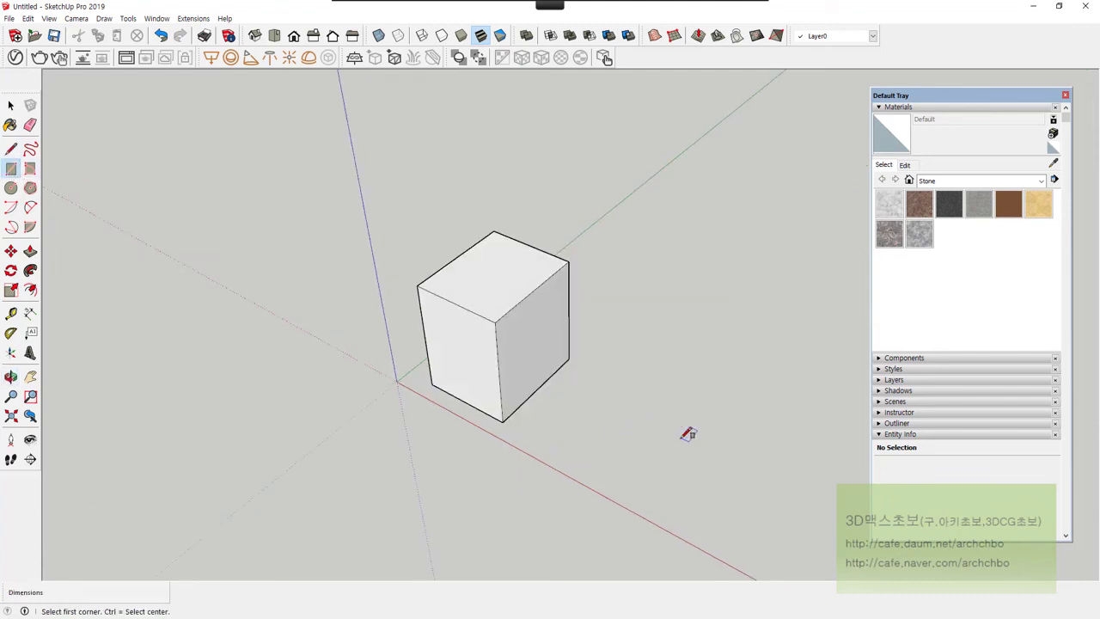
{"action": "left_click", "coordinate": [566, 455]}
{"action": "left_click", "coordinate": [701, 460]}
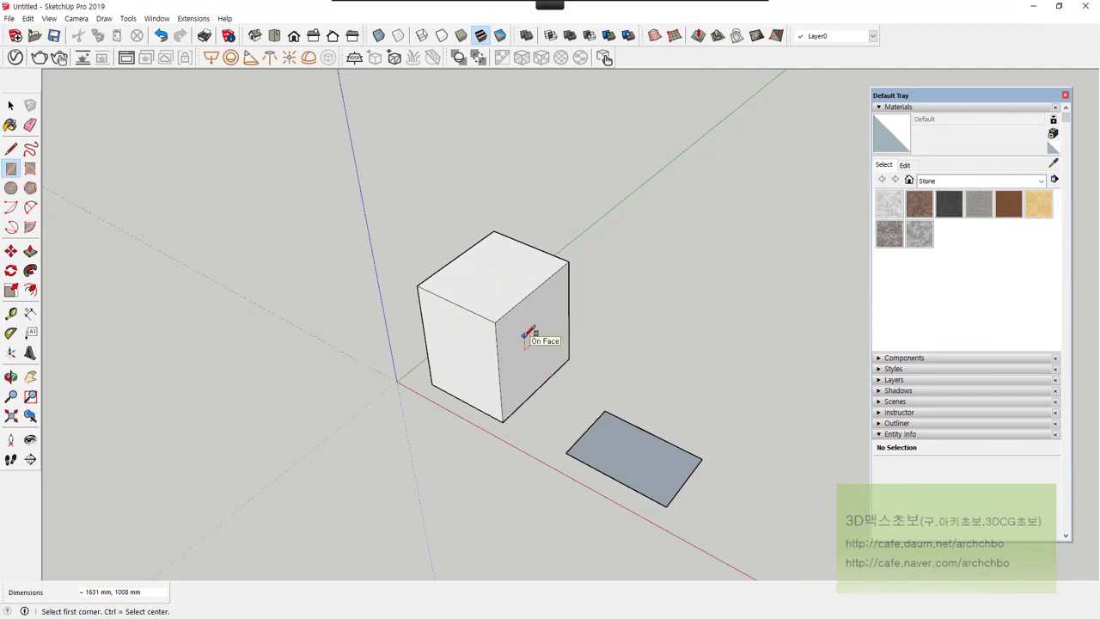
- Outline a small window and a 549 × 1489 mm door on the box's wall
{"action": "scroll", "coordinate": [519, 334], "scroll_direction": "up", "scroll_amount": 1}
{"action": "scroll", "coordinate": [513, 333], "scroll_direction": "up", "scroll_amount": 1}
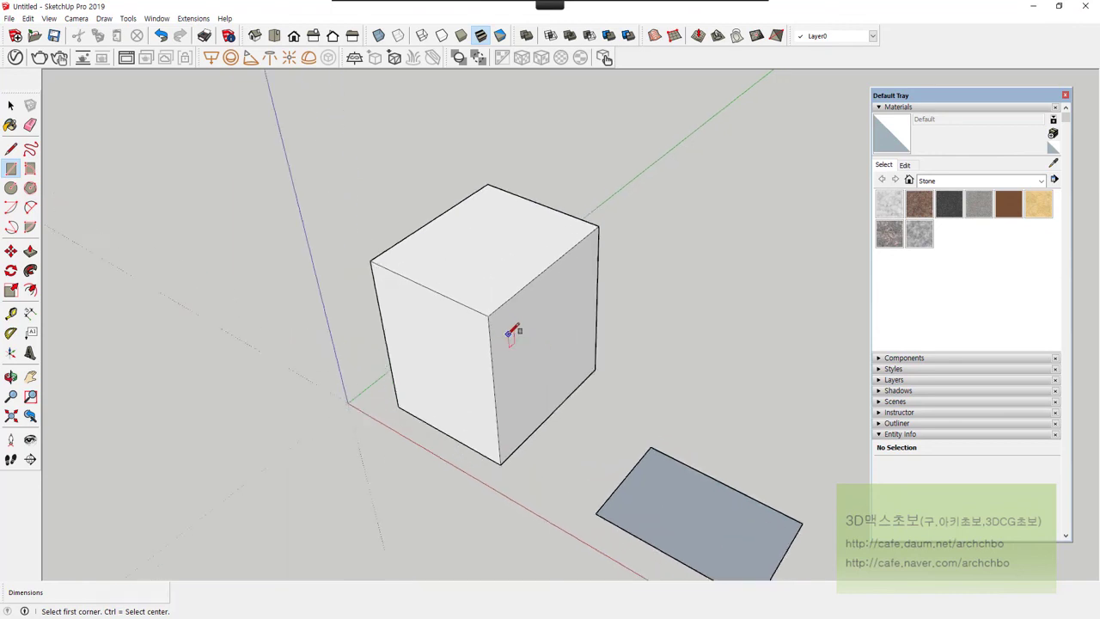
{"action": "scroll", "coordinate": [511, 332], "scroll_direction": "up", "scroll_amount": 1}
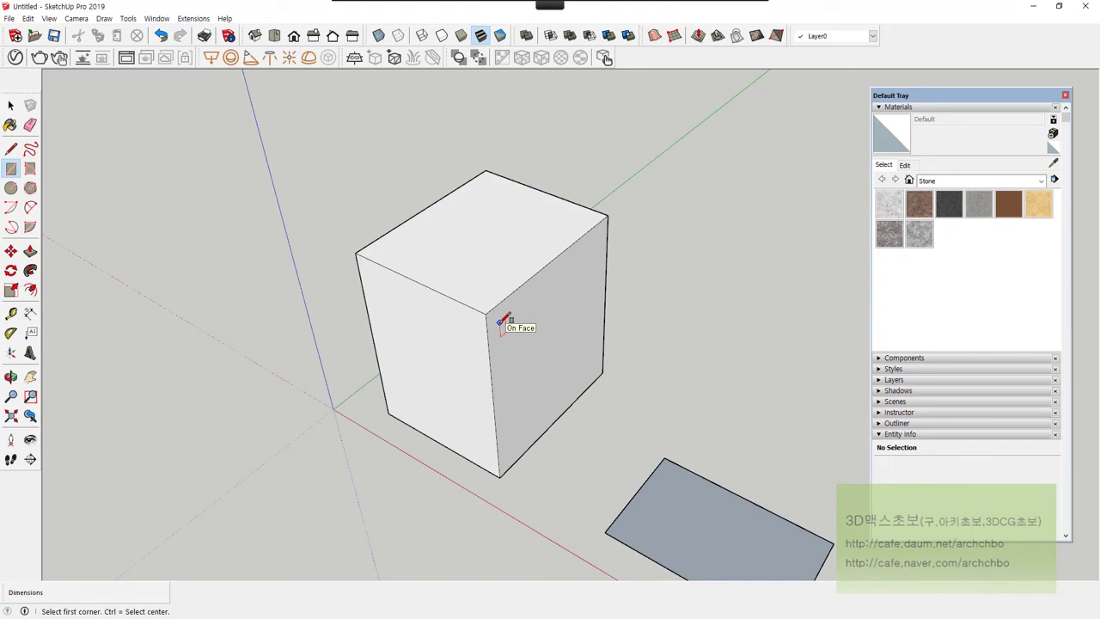
{"action": "left_click", "coordinate": [501, 320]}
{"action": "left_click", "coordinate": [534, 362]}
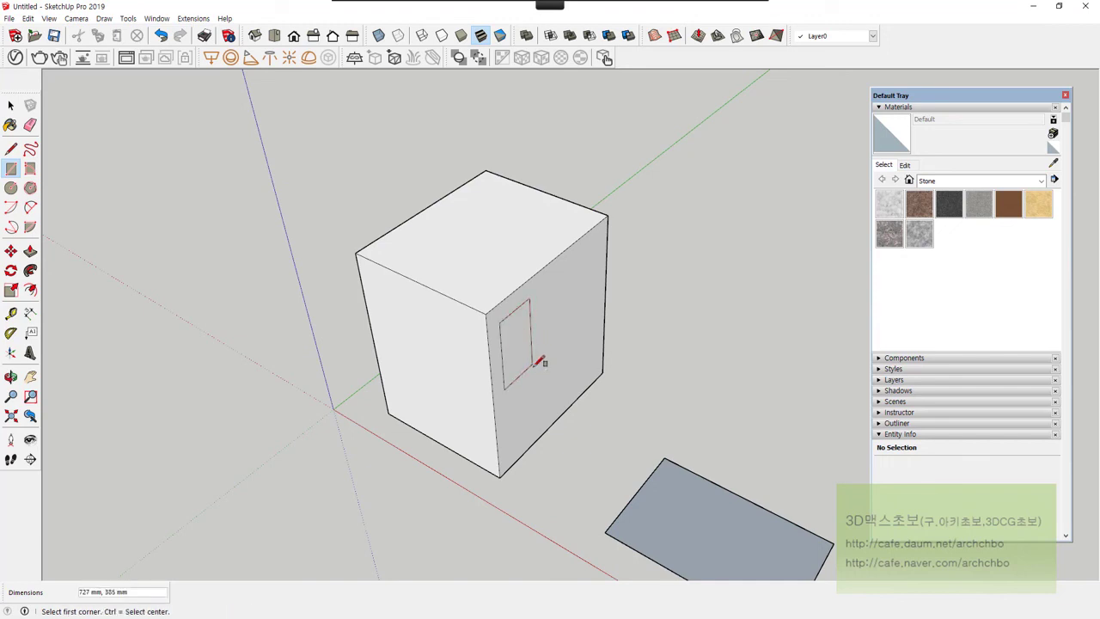
{"action": "mouse_move", "coordinate": [601, 491]}
{"action": "middle_mouse_down"}
{"action": "mouse_move", "coordinate": [418, 344]}
{"action": "mouse_move", "coordinate": [269, 314]}
{"action": "mouse_move", "coordinate": [587, 438]}
{"action": "mouse_move", "coordinate": [522, 340]}
{"action": "middle_mouse_up"}
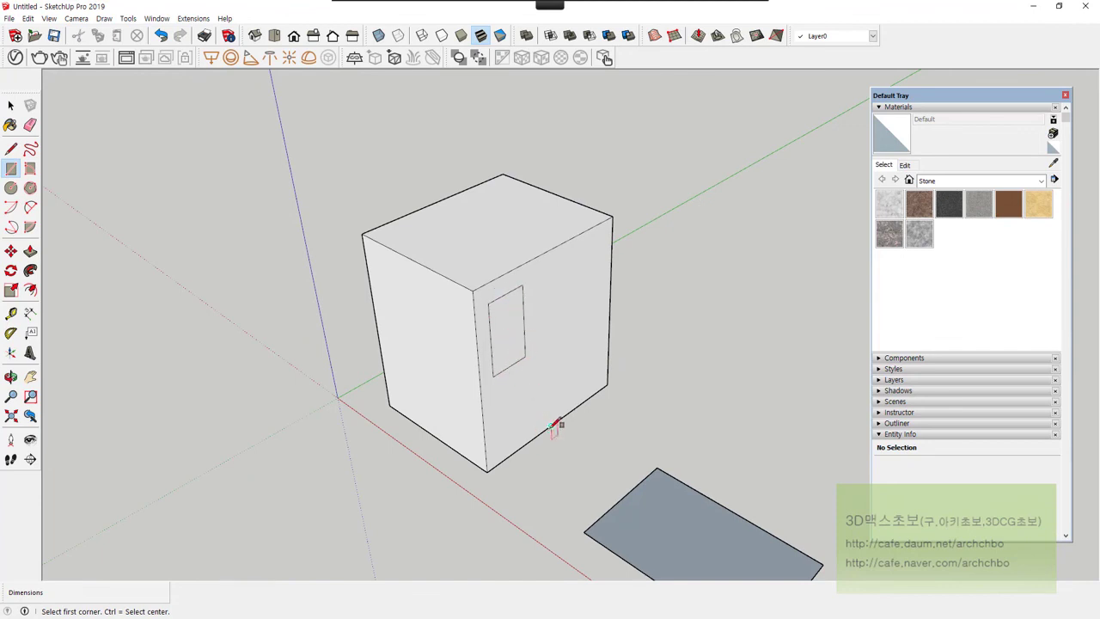
{"action": "left_click", "coordinate": [551, 426]}
{"action": "left_click", "coordinate": [590, 271]}
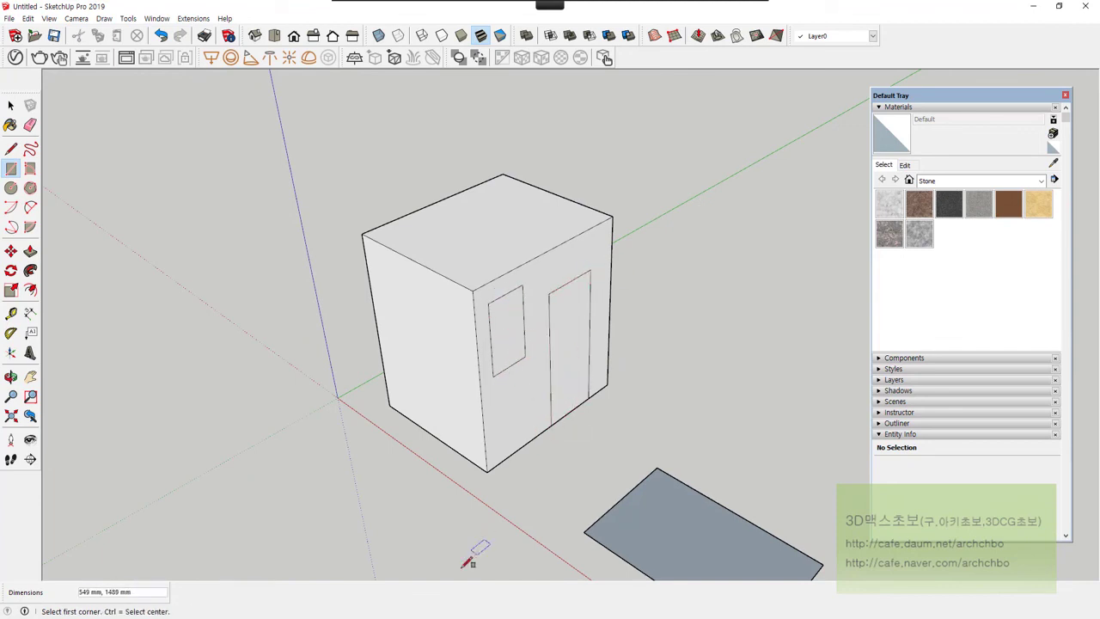
{"action": "middle_click_drag", "start_coordinate": [469, 561], "coordinate": [518, 501]}
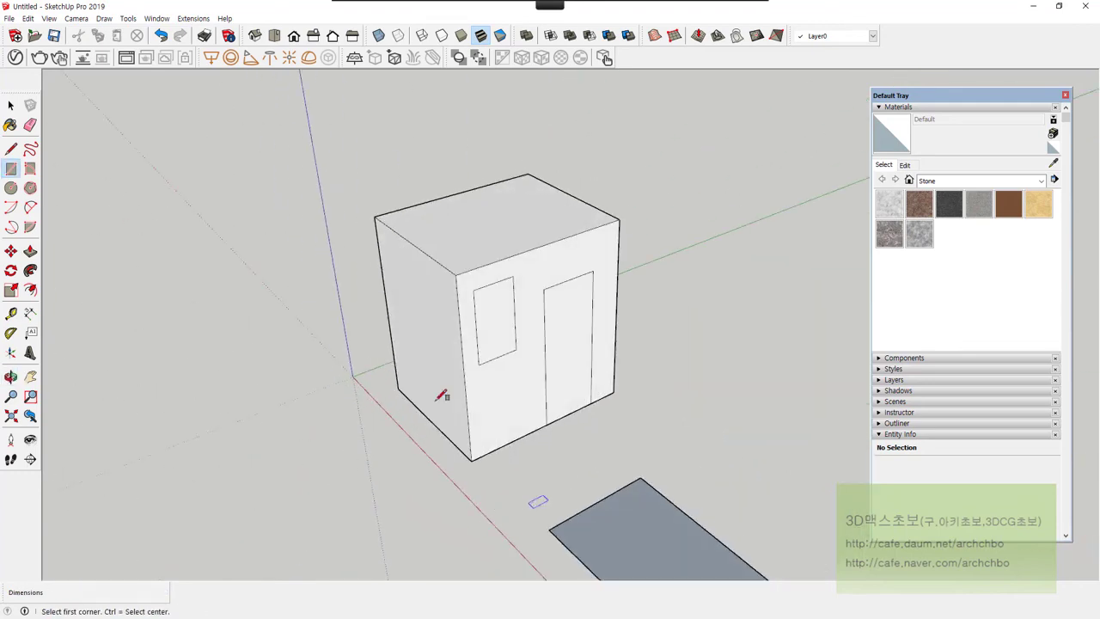
{"action": "key", "text": "space"}
- Delete the window and door faces to cut openings through the wall
{"action": "left_click", "coordinate": [514, 323]}
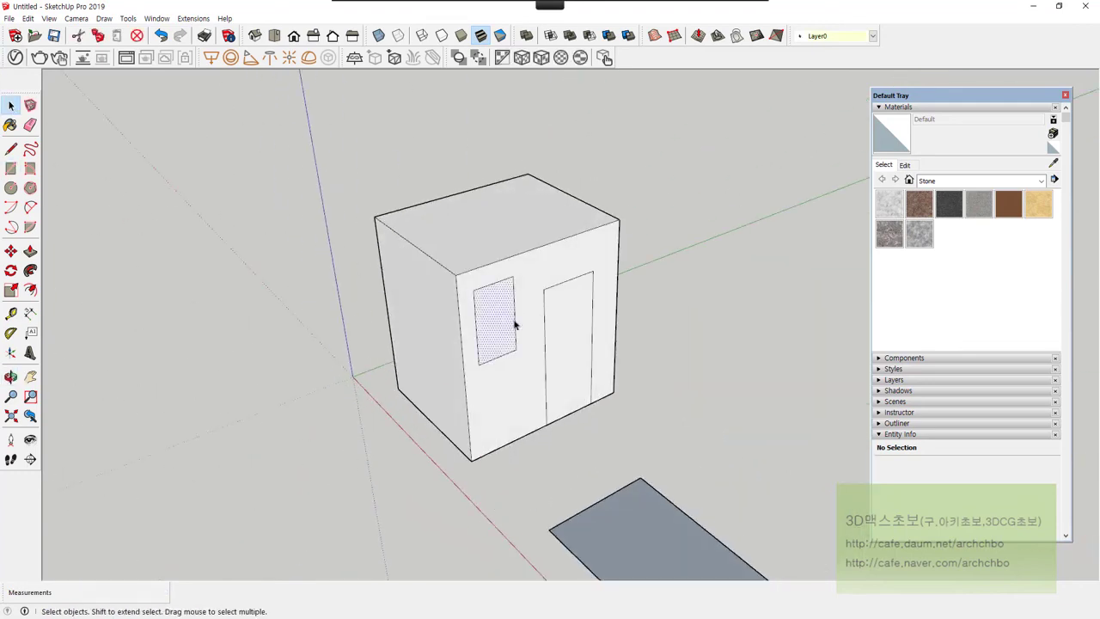
{"action": "key", "text": "Delete"}
{"action": "left_click", "coordinate": [567, 363]}
{"action": "key", "text": "Delete"}
{"action": "mouse_move", "coordinate": [81, 354]}
{"action": "middle_mouse_down"}
{"action": "mouse_move", "coordinate": [486, 364]}
{"action": "mouse_move", "coordinate": [572, 400]}
{"action": "mouse_move", "coordinate": [342, 369]}
{"action": "mouse_move", "coordinate": [546, 381]}
{"action": "middle_mouse_up"}
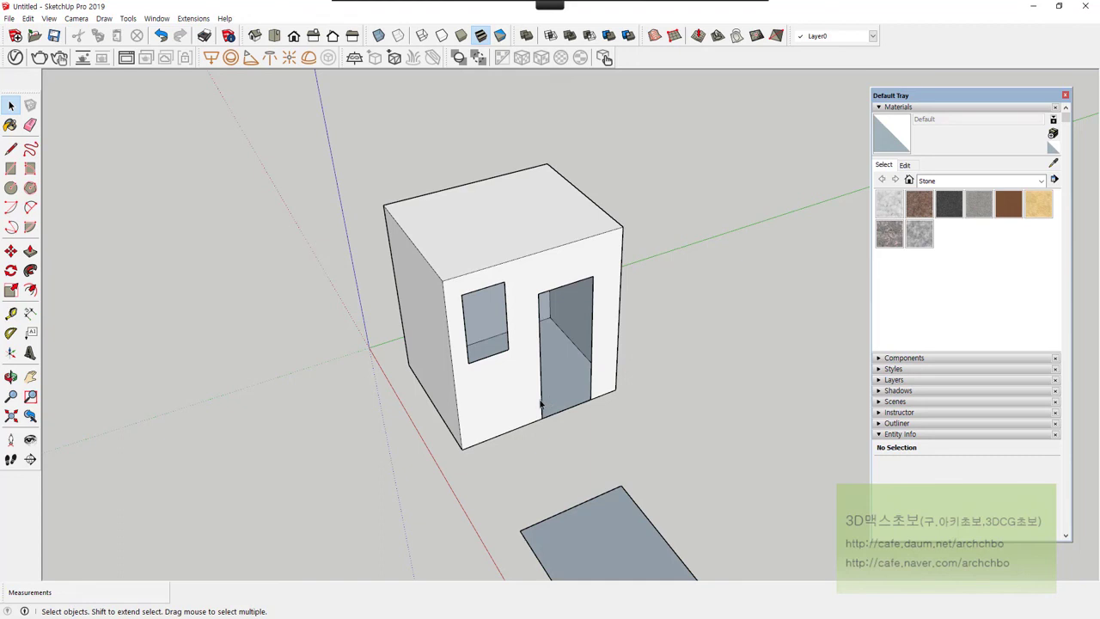
{"action": "mouse_move", "coordinate": [540, 404]}
{"action": "middle_mouse_down"}
{"action": "mouse_move", "coordinate": [650, 392]}
{"action": "mouse_move", "coordinate": [467, 315]}
{"action": "middle_mouse_up"}
- Window-select the box and ground rectangle and delete them
{"action": "left_click_drag", "start_coordinate": [373, 196], "coordinate": [921, 615]}
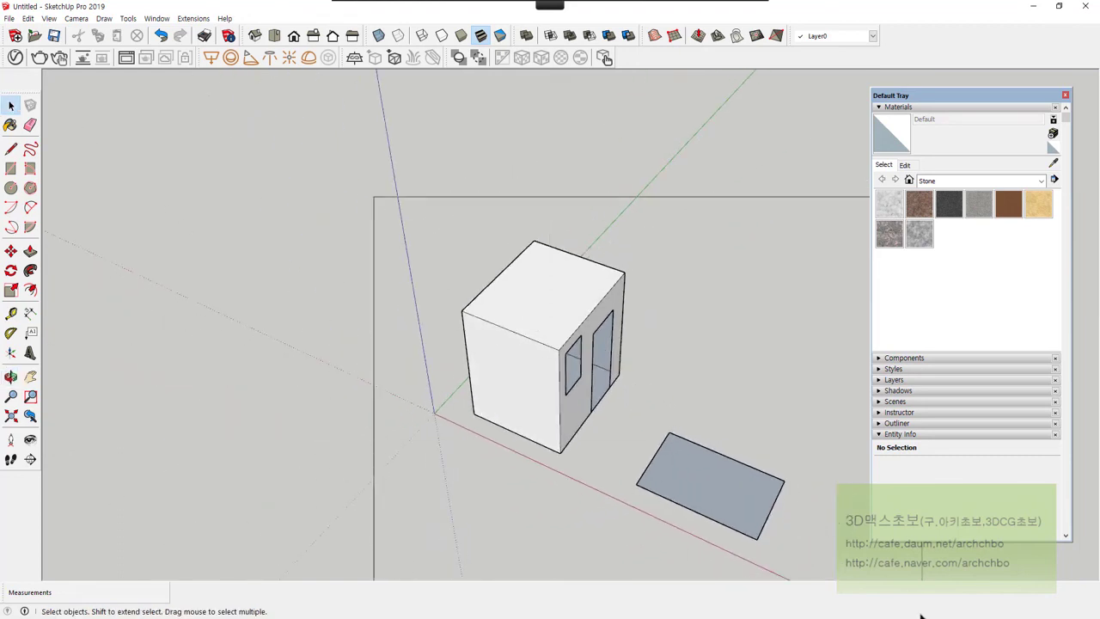
{"action": "key", "text": "Delete"}
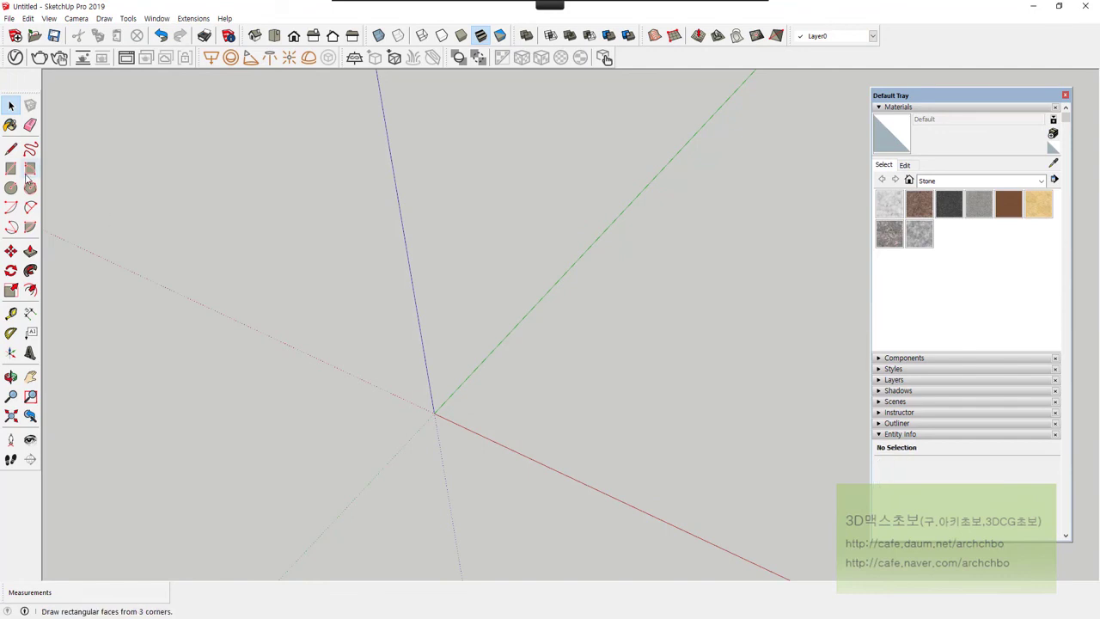
{"action": "left_click", "coordinate": [10, 168]}
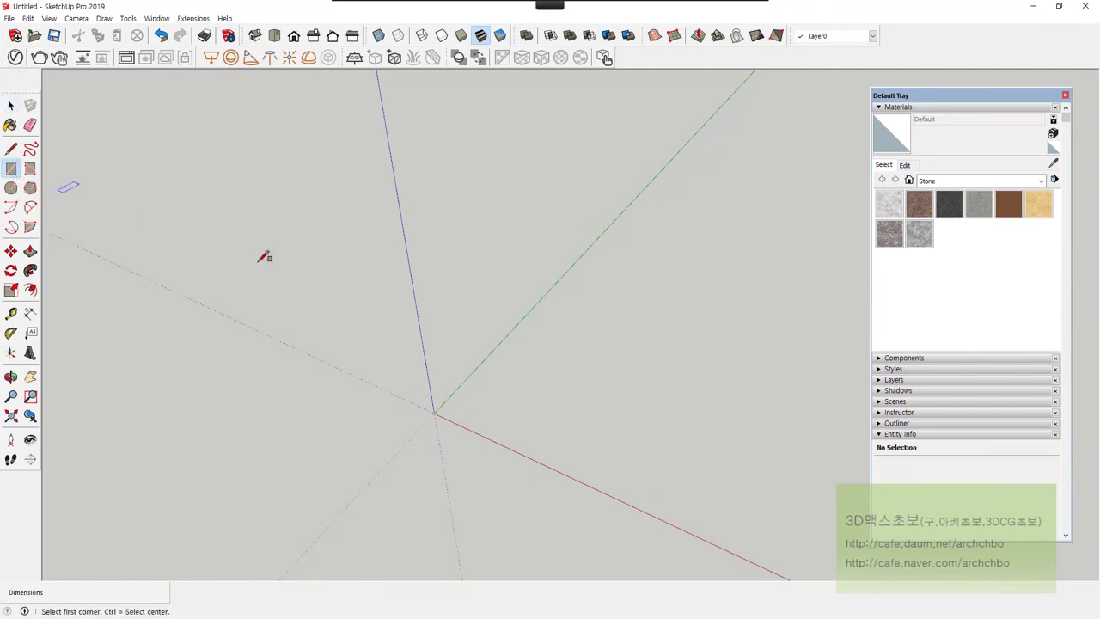